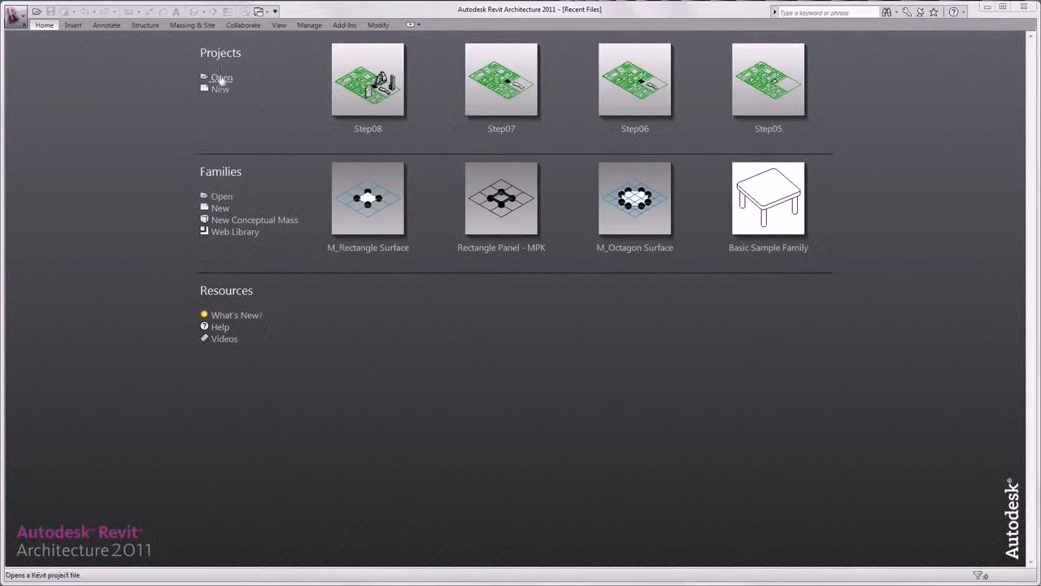
- Open the Step09 project and orient its 3D view to the top
left_click(220, 77)
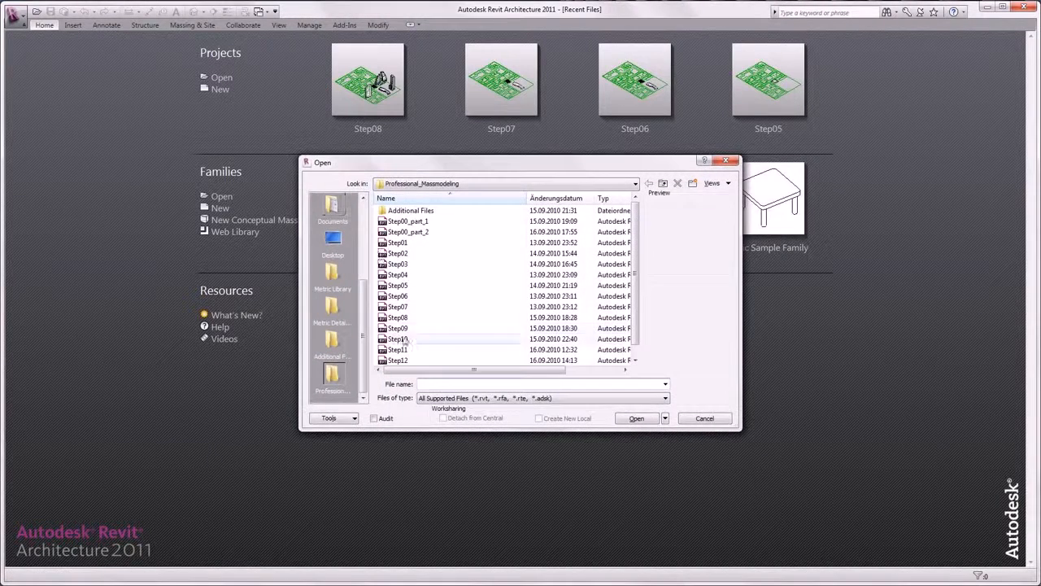
left_click(398, 327)
left_click(635, 418)
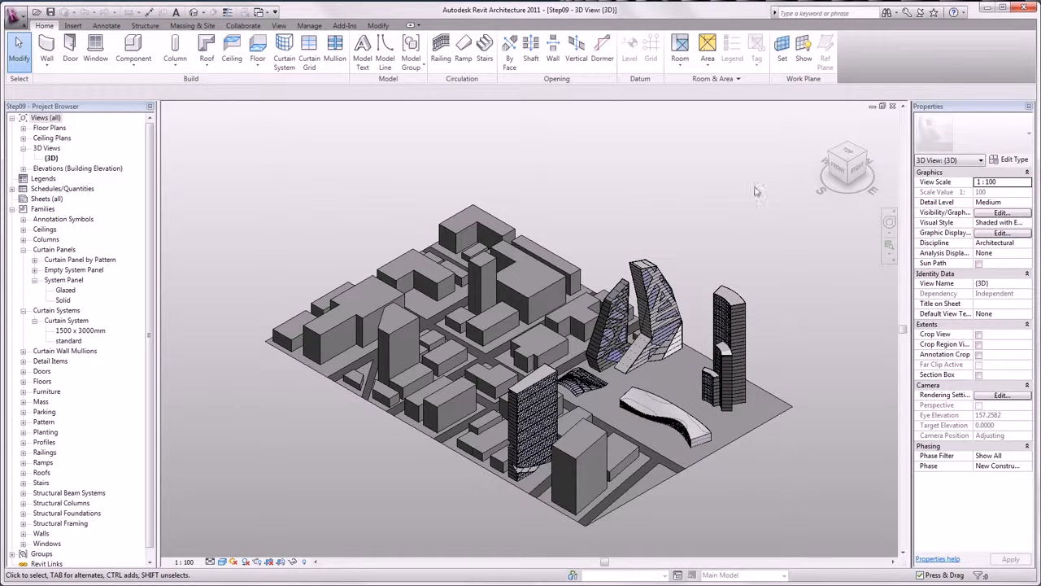
left_click(848, 152)
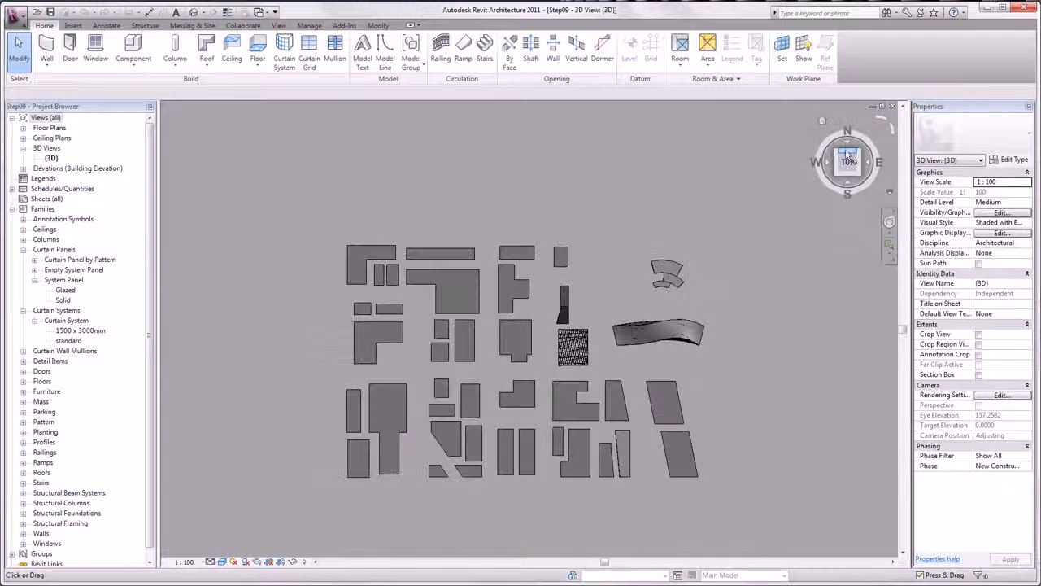
- Start a walkthrough with an offset of 10 from Level 1 and place the first two key frames along the main horizontal street
left_click(278, 25)
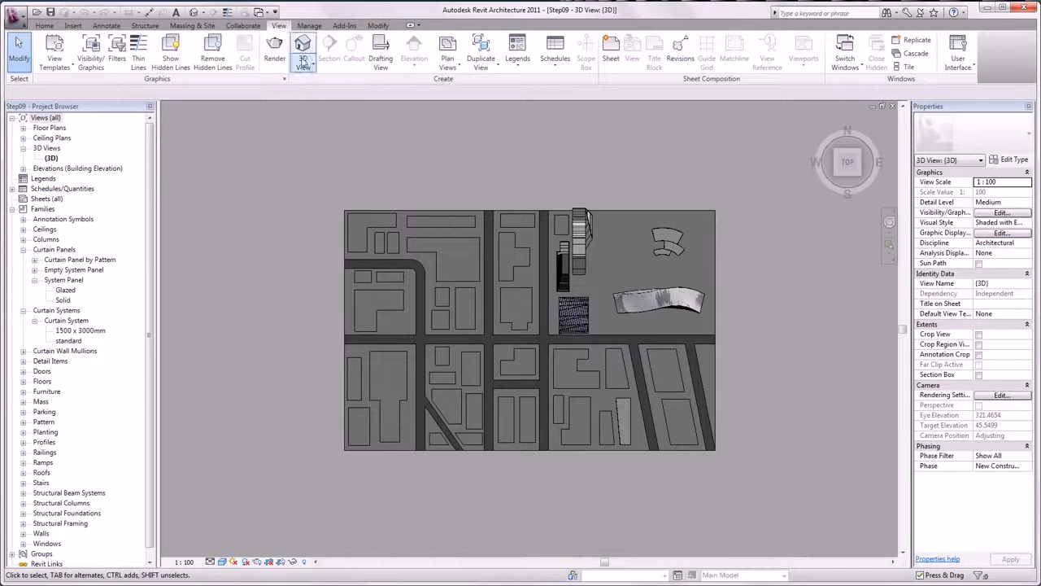
left_click(303, 65)
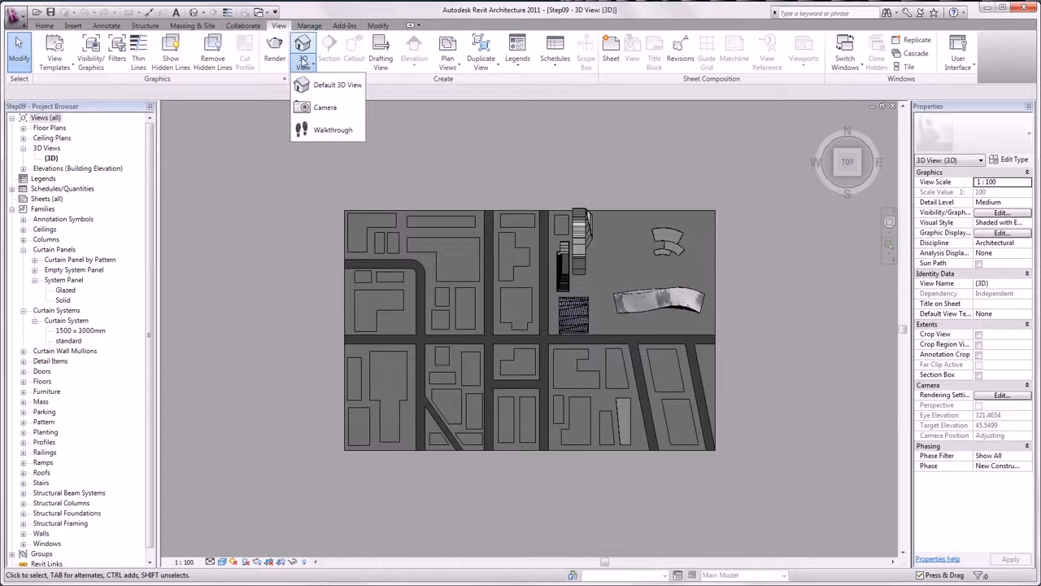
left_click(330, 129)
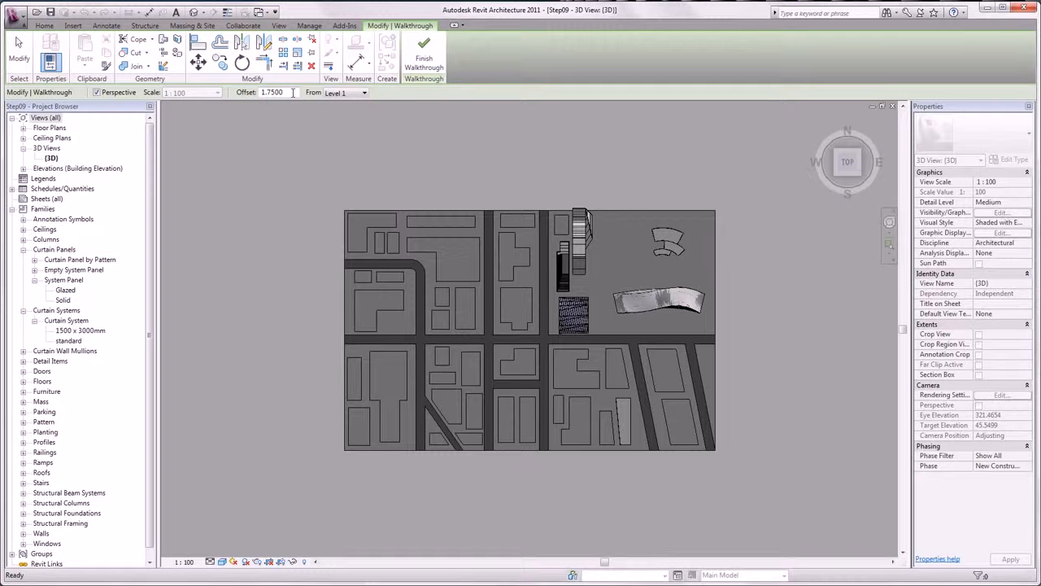
left_click_drag(295, 92, 227, 91)
type("10")
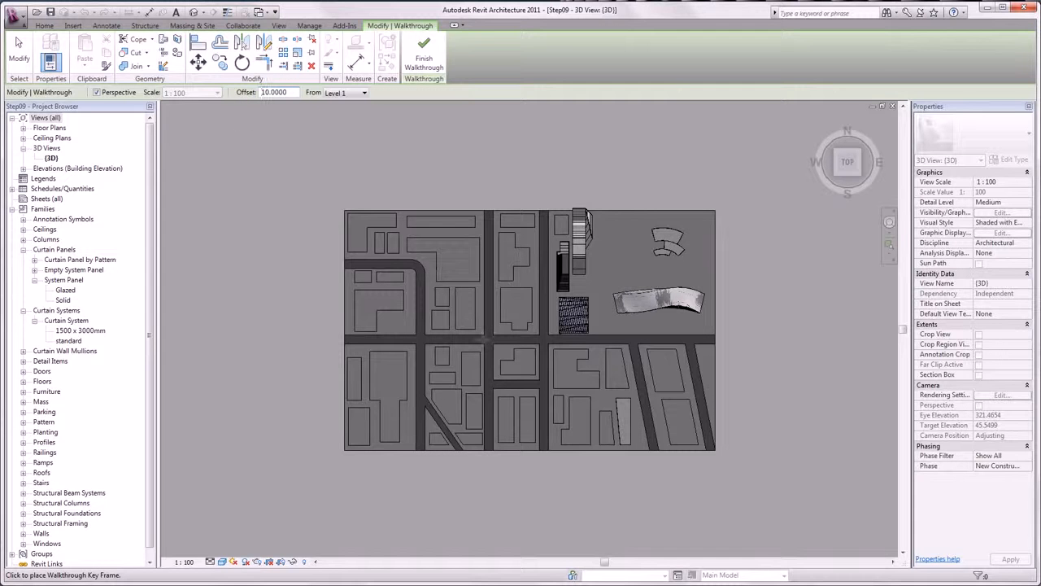
left_click(481, 339)
left_click(539, 338)
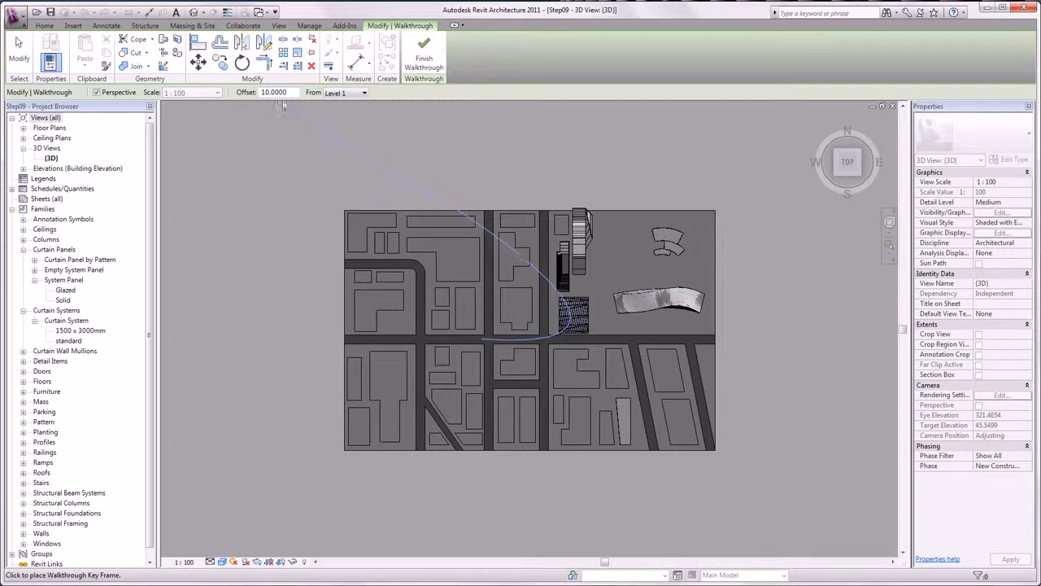
- Set the walkthrough offset to 30 and continue the path over the blocks south-east of the main street
left_click_drag(291, 92, 232, 92)
type("30")
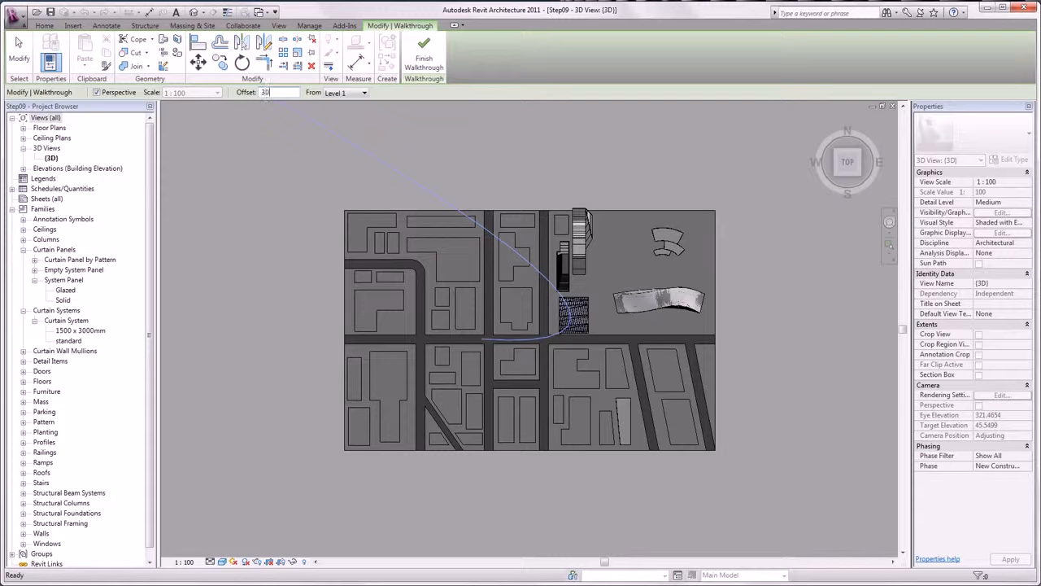
key("Return")
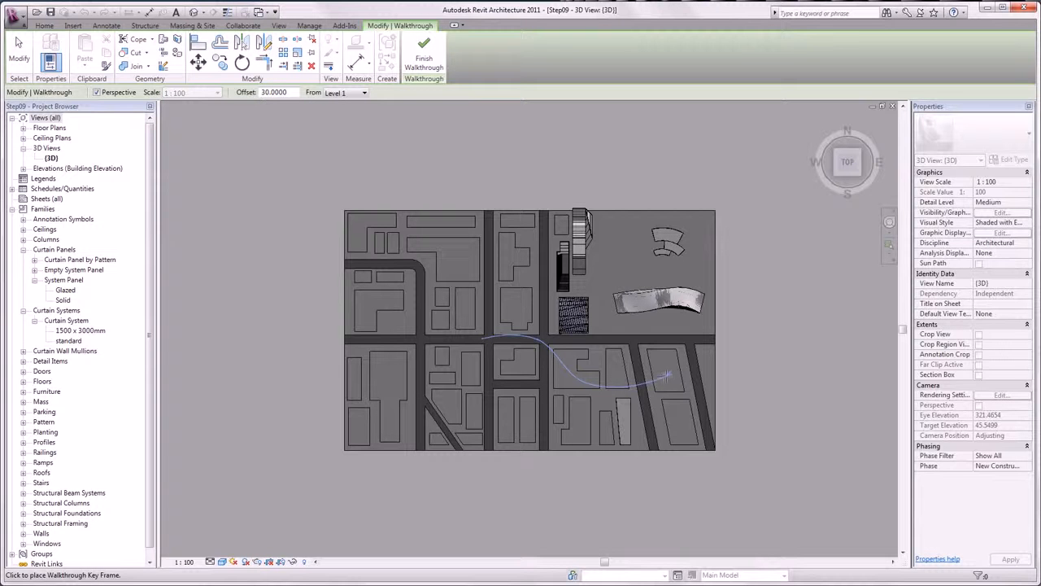
left_click(676, 374)
- Set the offset to 10 and place a key frame just beyond the site's east edge, beside the curved building
left_click_drag(289, 93, 253, 92)
type("1")
type("0")
key("Return")
left_click(732, 314)
- Set the offset to 2, place the last key frames north of the curved building, and end the walkthrough path
double_click(274, 92)
type("2")
key("Return")
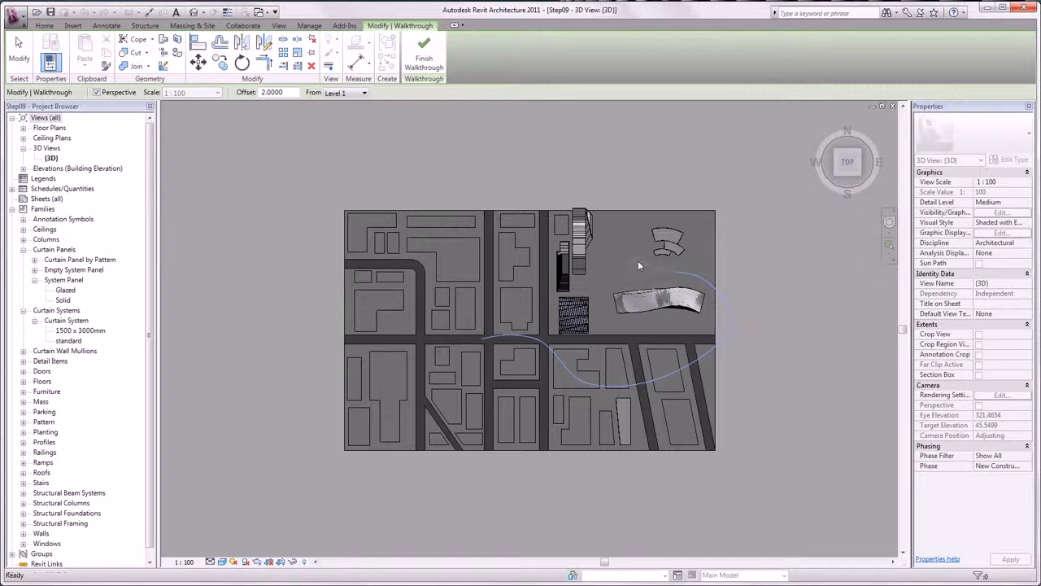
key("Escape")
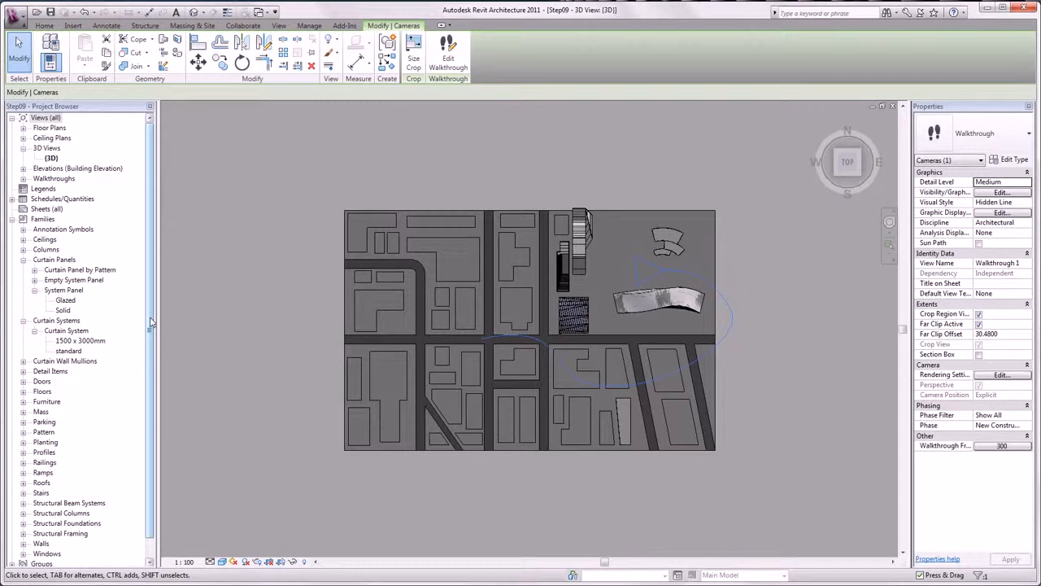
- Open the Walkthrough 1 view, tile it beside the 3D view, and fit both views to their windows
double_click(72, 179)
left_click(75, 190)
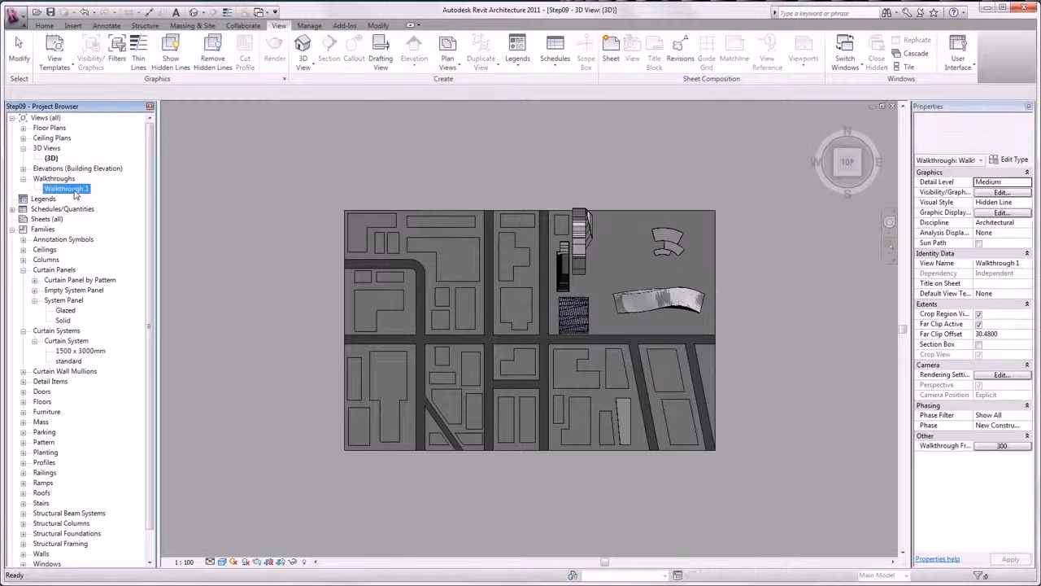
double_click(68, 189)
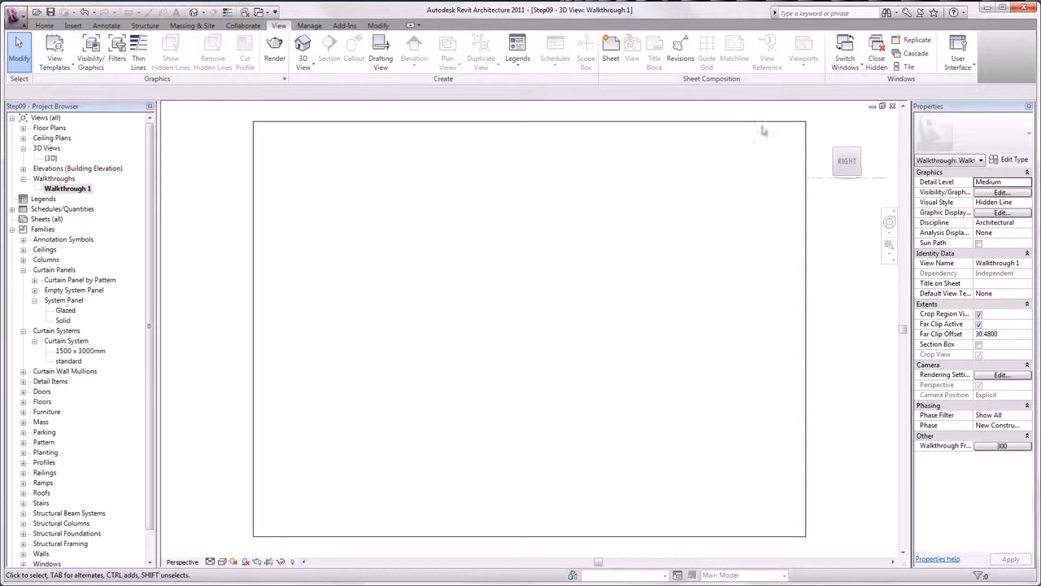
key("w")
key("t")
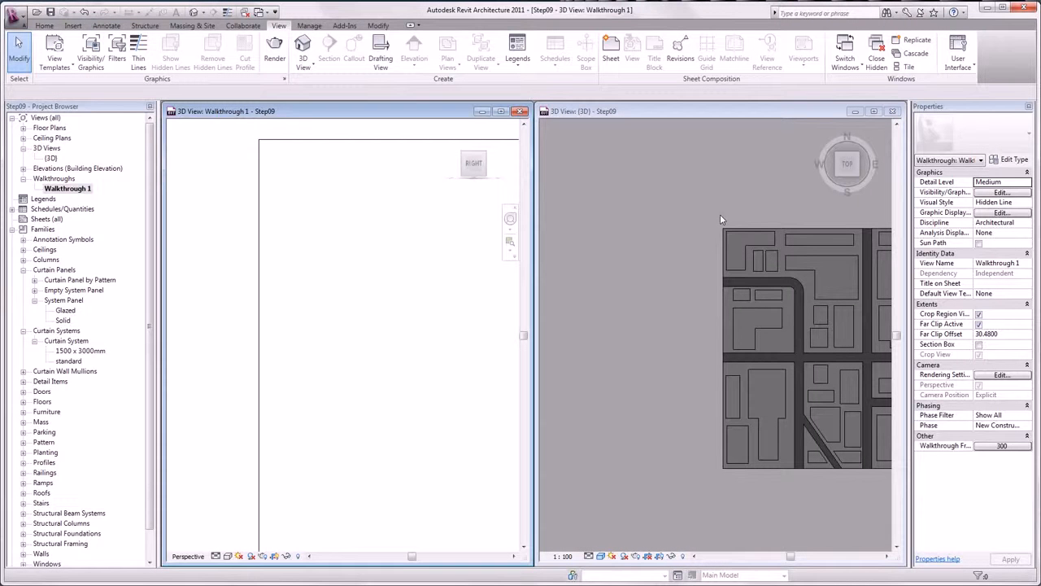
key("z")
key("a")
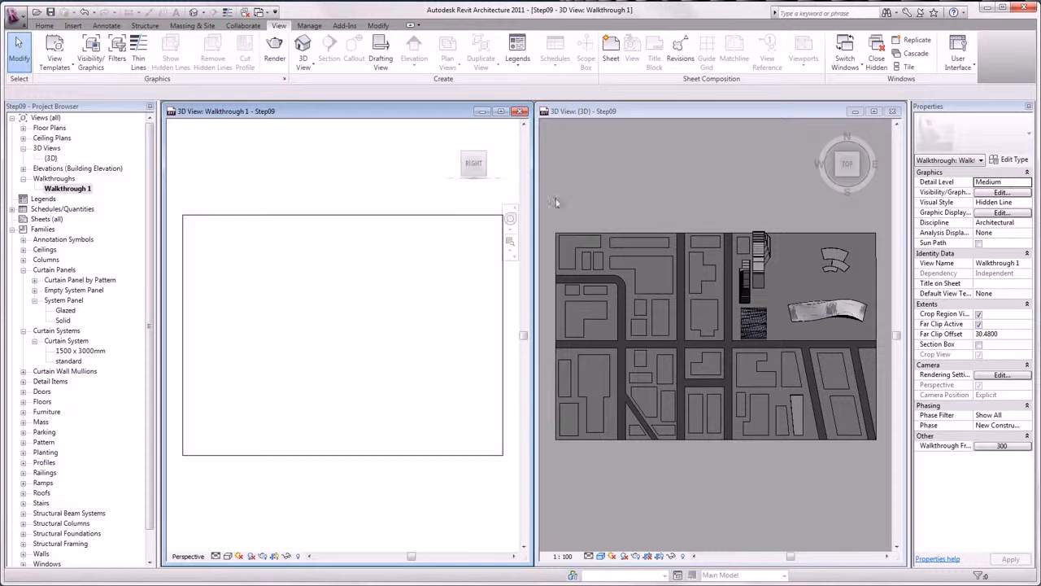
- Select the walkthrough camera, start editing the walkthrough, and extend its far clip offset to about 315 across the site
left_click(426, 216)
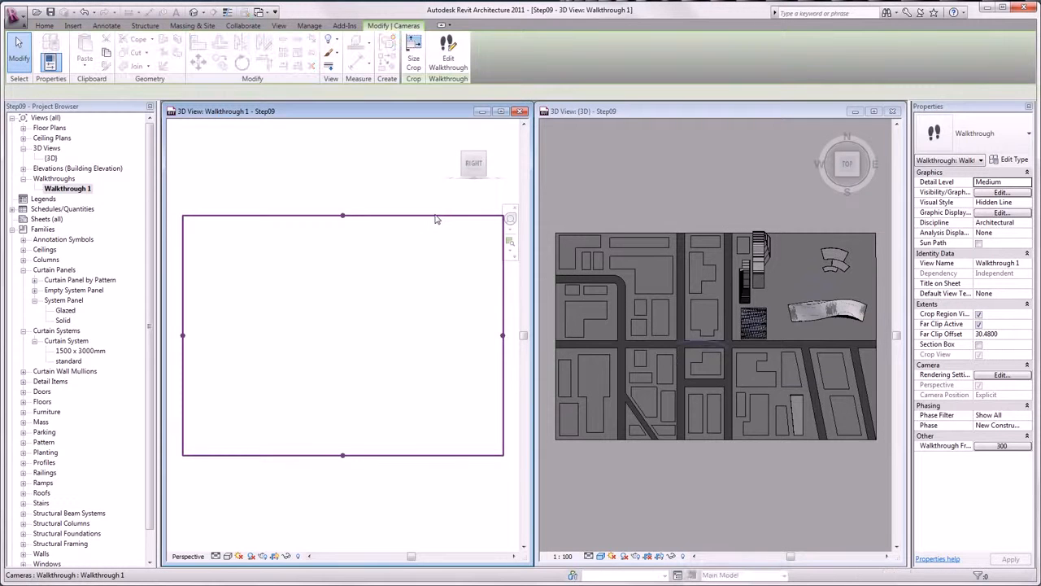
left_click(709, 232)
left_click(739, 197)
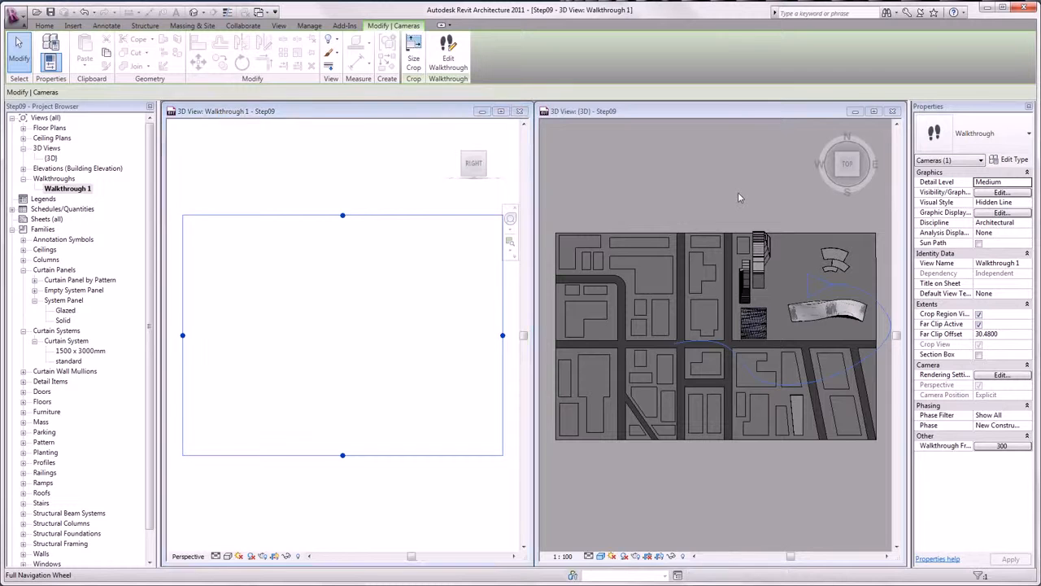
left_click(448, 53)
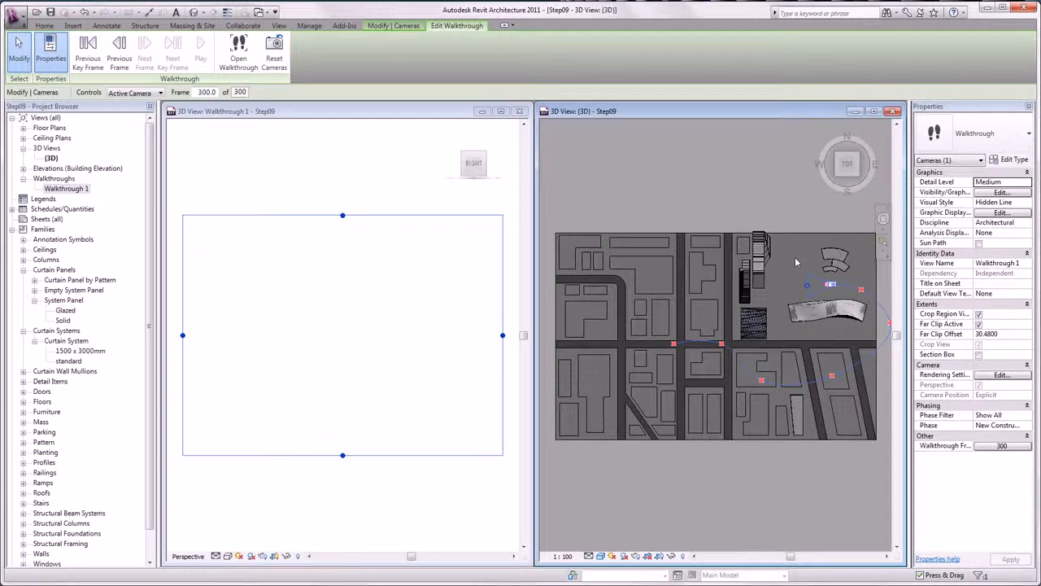
left_click_drag(806, 286, 567, 291)
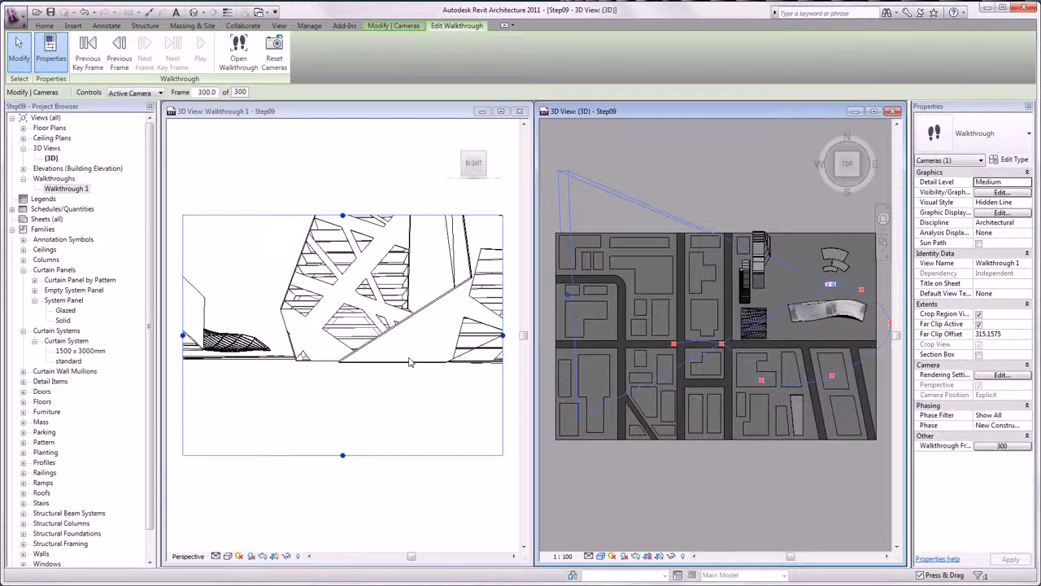
- Enlarge the walkthrough view's crop region upward and sideways to take in the full height of the towers
left_click(370, 387)
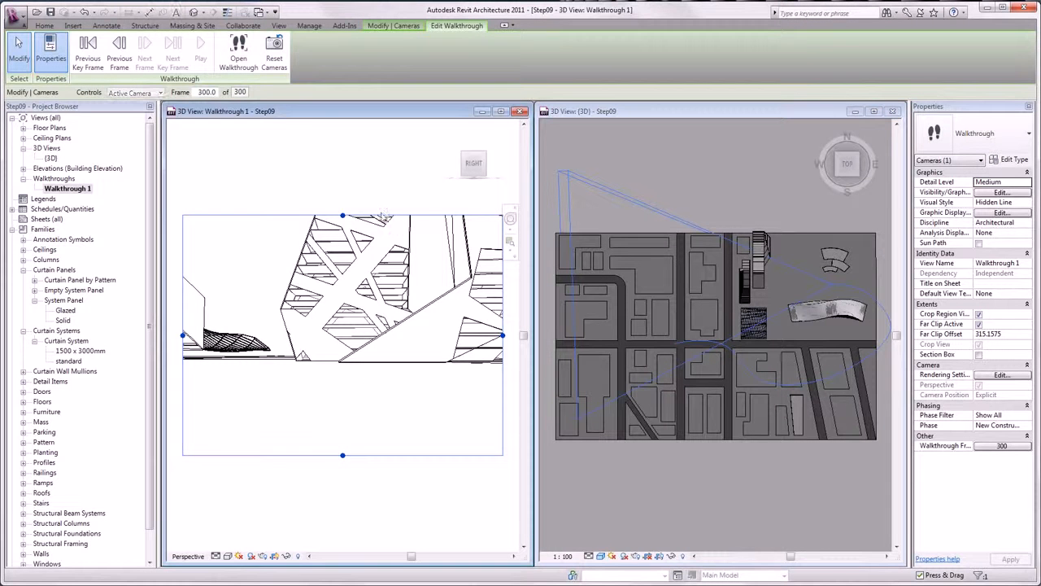
scroll(356, 209, "down", 2)
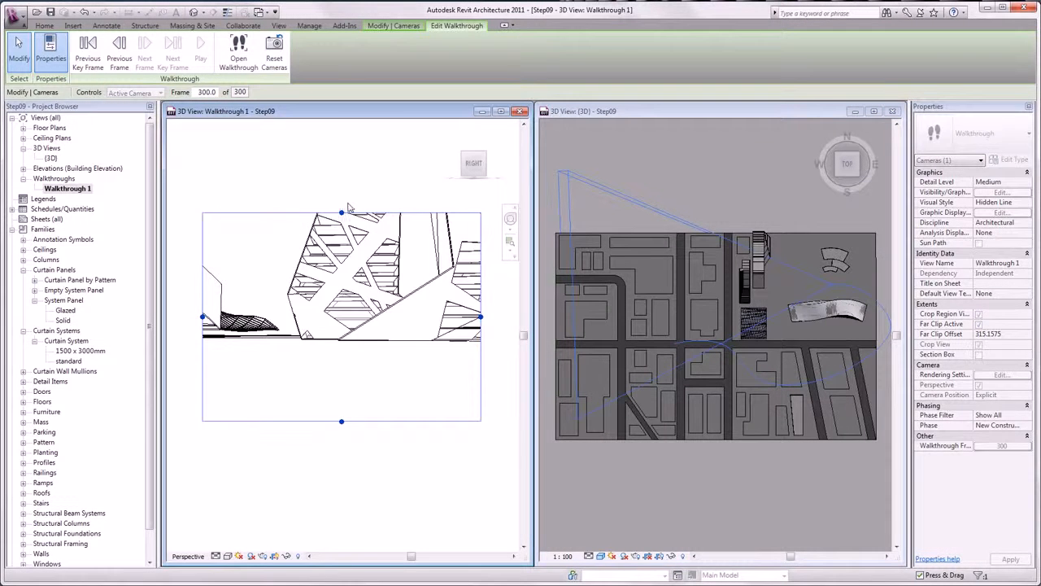
middle_click_drag(344, 215, 340, 324)
left_click_drag(338, 323, 365, 135)
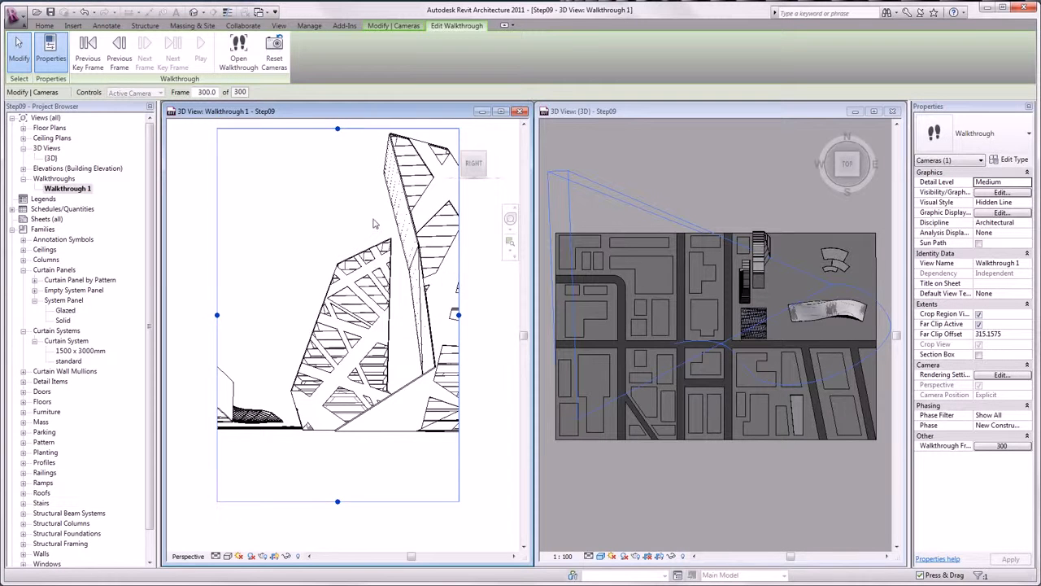
left_click_drag(459, 315, 481, 316)
- Aim the camera toward the slanted towers at the last three key frames, frames 300, 270 and 232.6
left_click(817, 290)
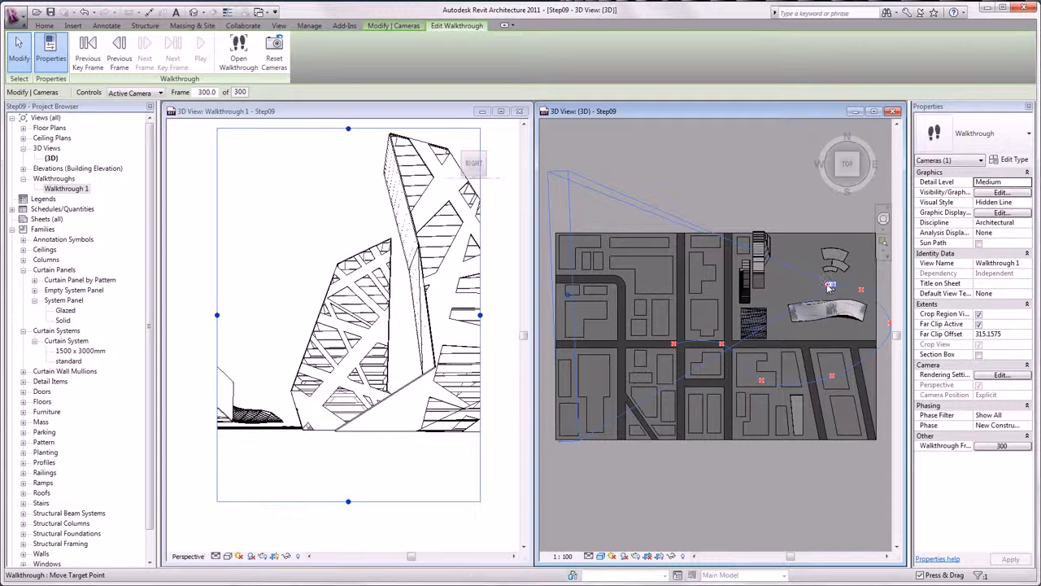
left_click_drag(829, 287, 829, 284)
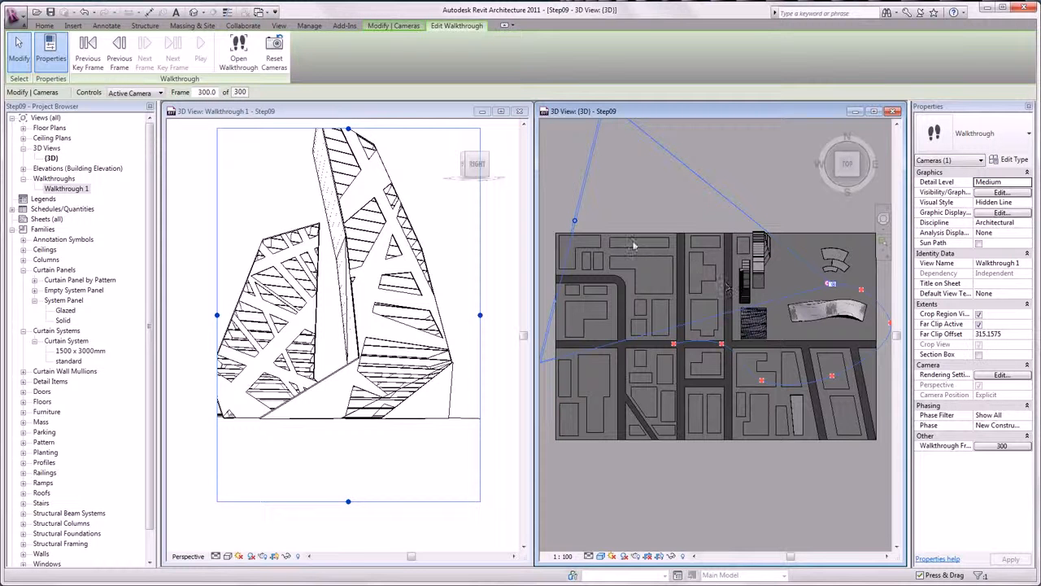
left_click(88, 51)
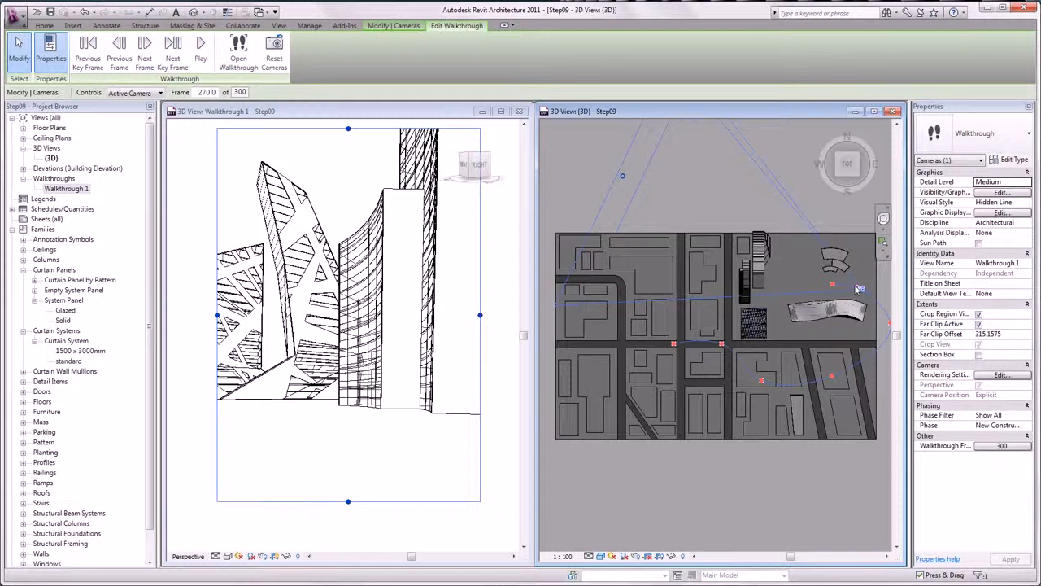
left_click_drag(860, 288, 779, 270)
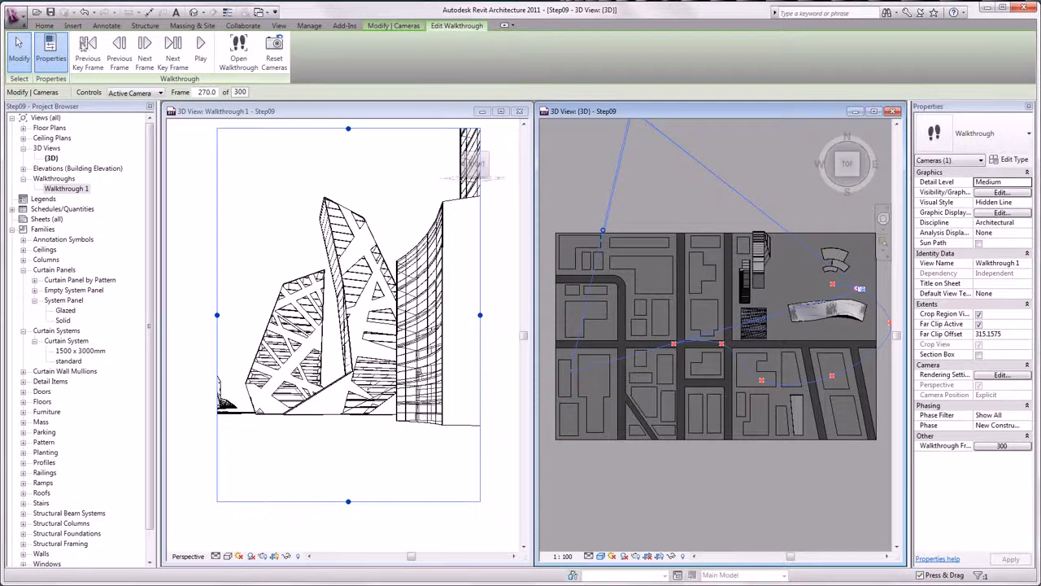
left_click(87, 48)
left_click_drag(887, 319, 874, 319)
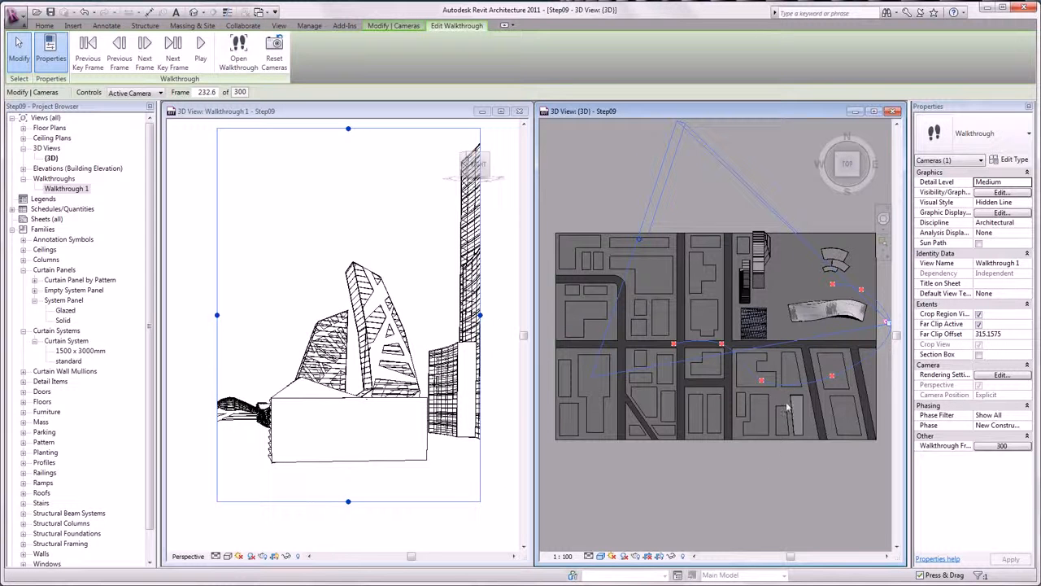
- At the key frame at frame 165.5, turn the camera toward the towers and tilt it down to the curved building
left_click(91, 45)
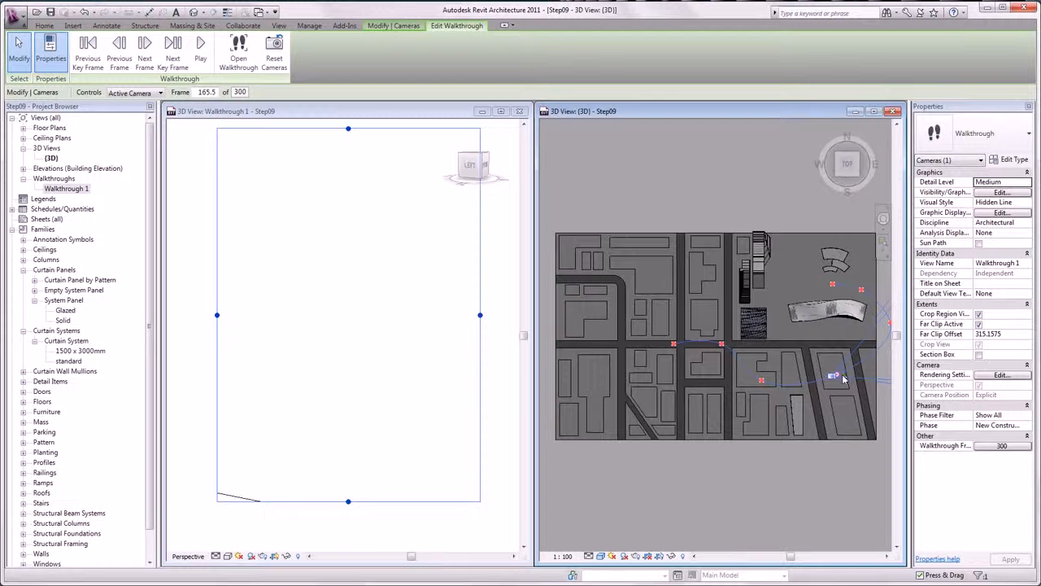
left_click_drag(838, 378, 831, 360)
middle_click_drag(787, 493, 721, 410, "shift")
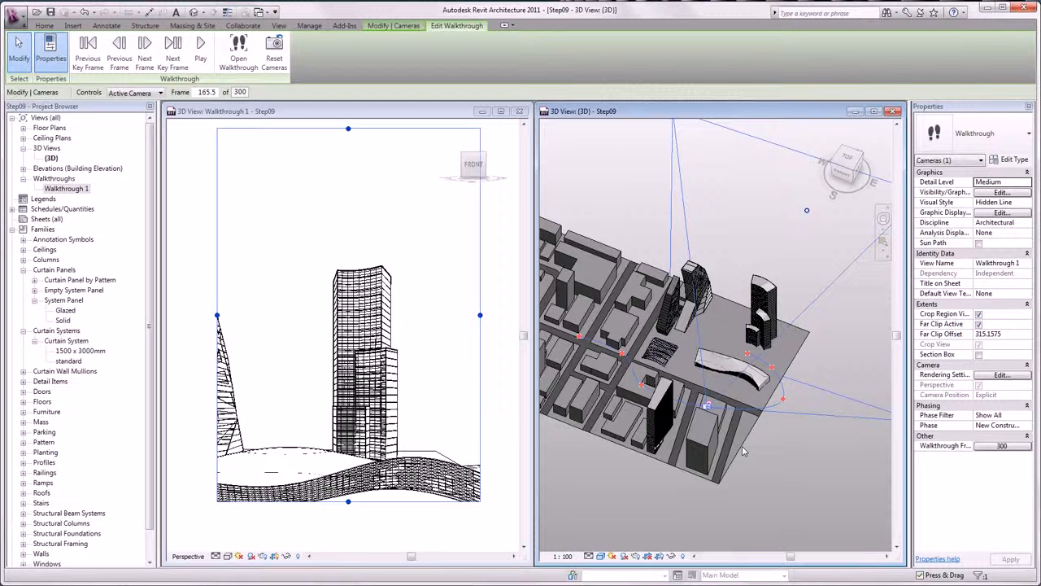
middle_click_drag(743, 451, 674, 384, "shift")
scroll(655, 363, "up", 3)
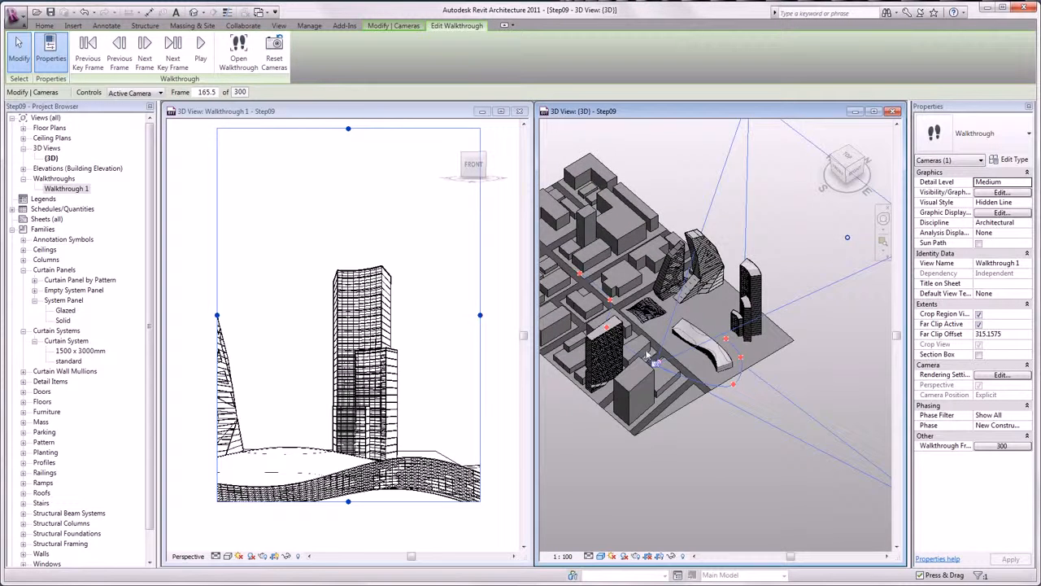
scroll(665, 368, "up", 2)
left_click_drag(661, 364, 665, 368)
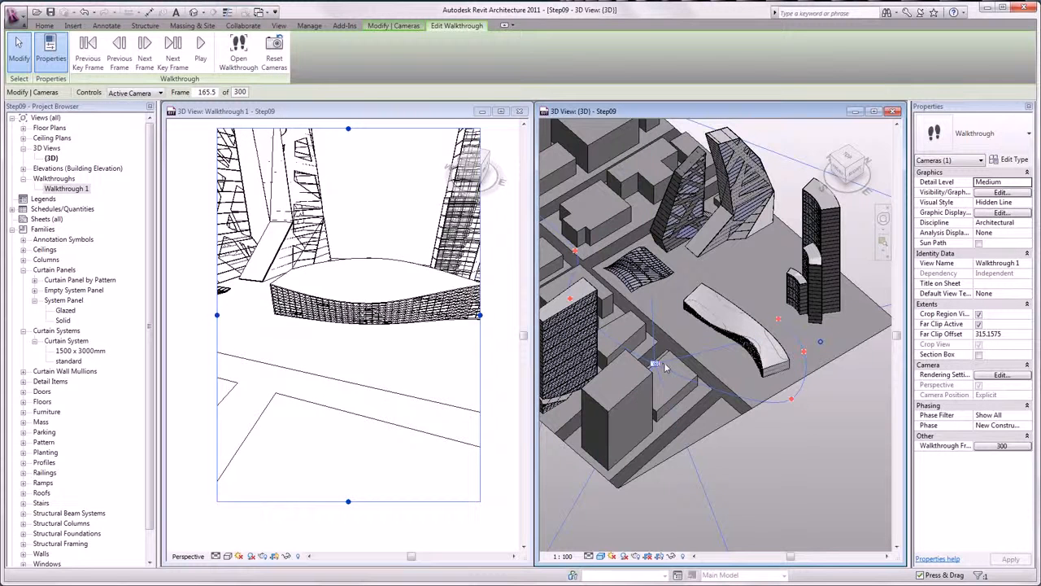
- Widen the walkthrough view's crop region and go back through the earlier key frames to frame 1
scroll(495, 343, "down", 2)
left_click_drag(495, 343, 405, 345)
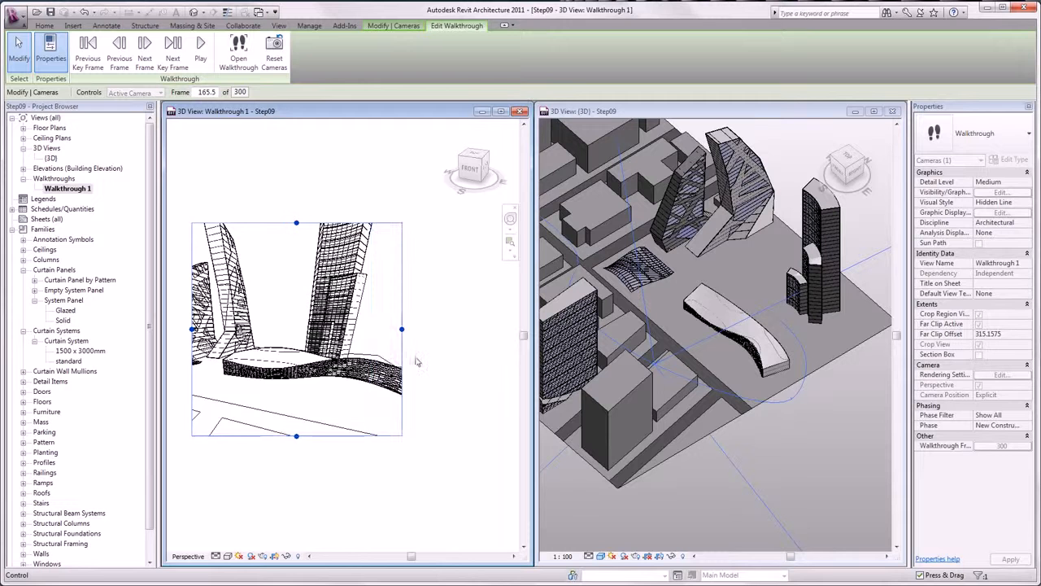
left_click(89, 48)
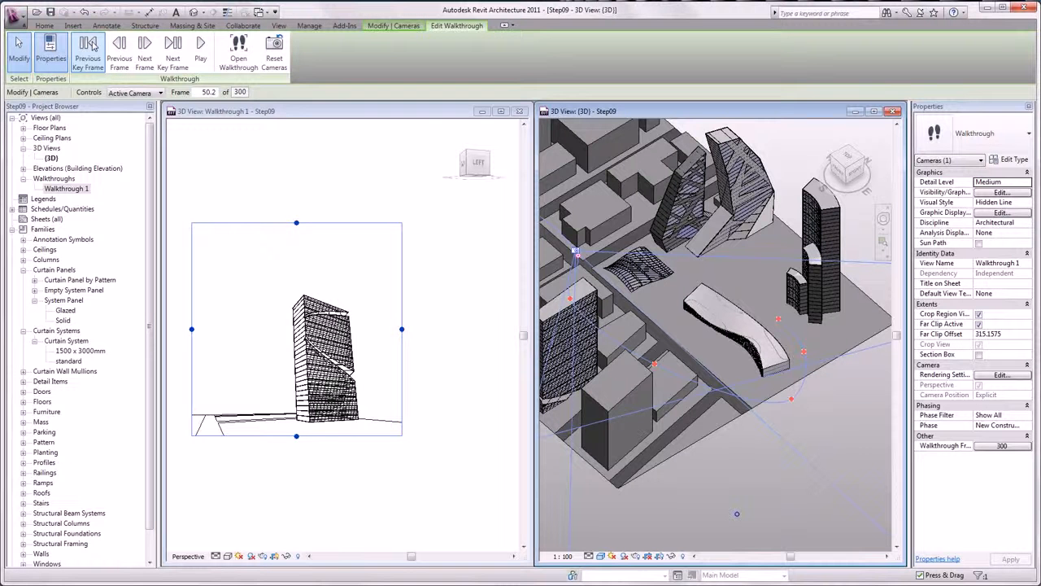
left_click(90, 47)
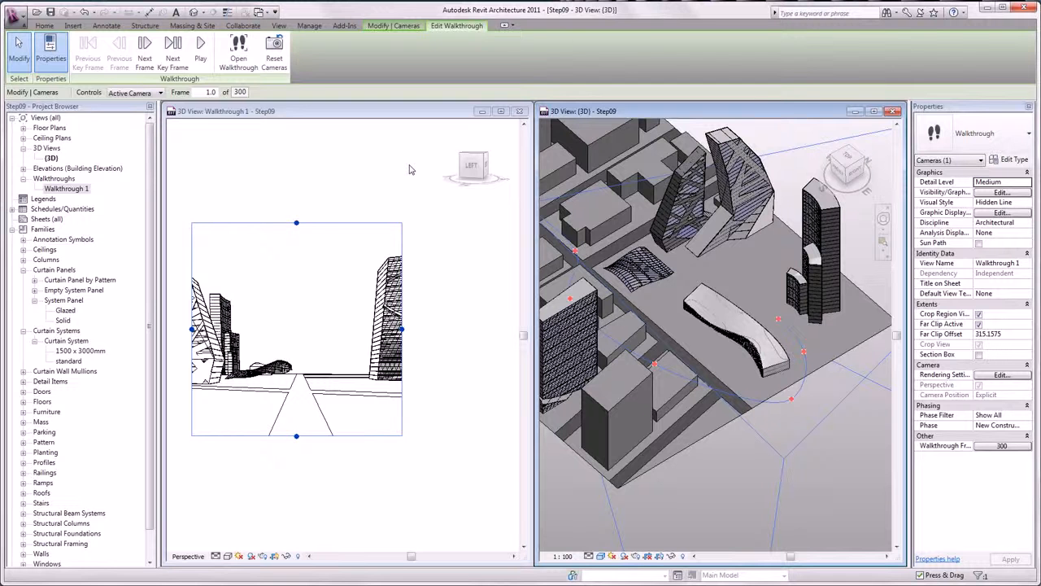
- In the 3D view seen from the front, switch the walkthrough controls to Path and lower the key frame point beside the slanted towers
left_click(841, 173)
scroll(682, 264, "up", 5)
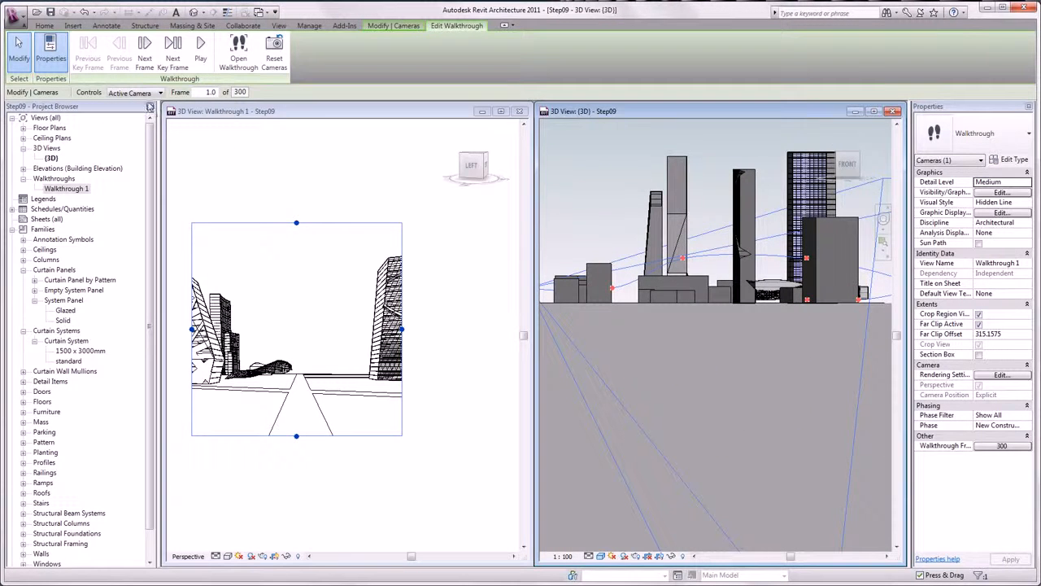
left_click(153, 93)
left_click(155, 114)
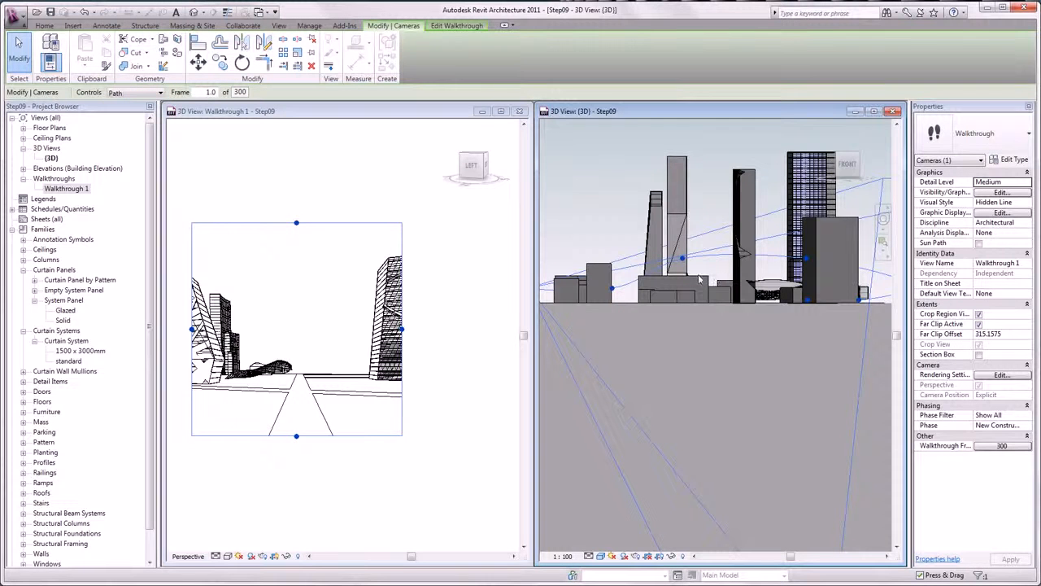
left_click_drag(683, 263, 681, 268)
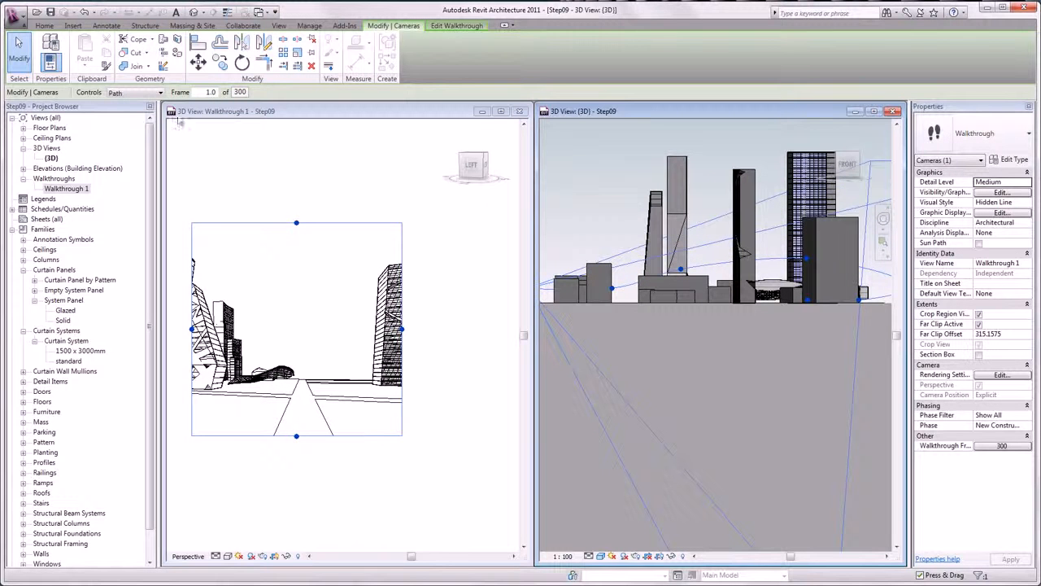
left_click(161, 93)
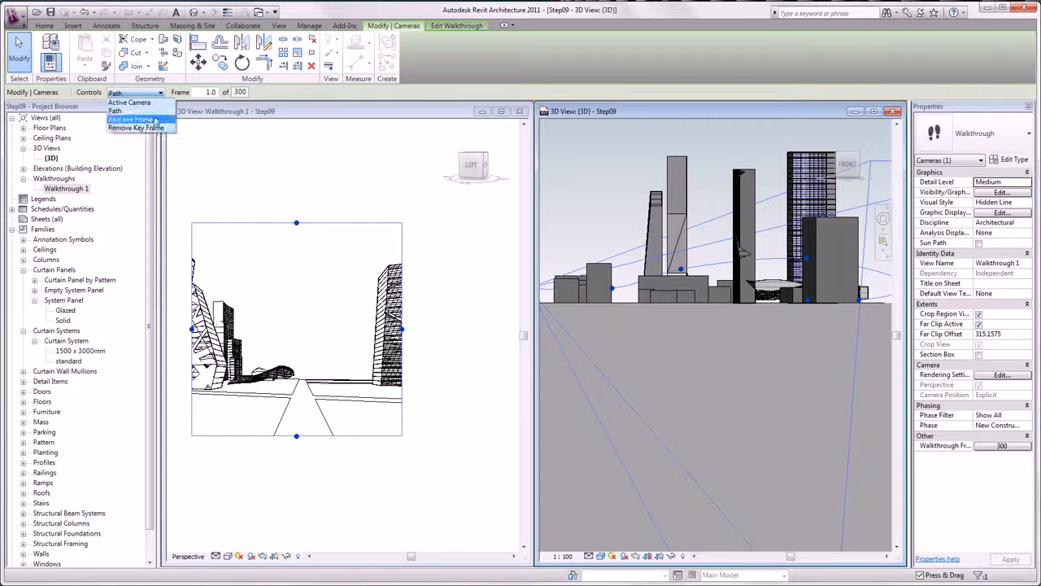
left_click(275, 99)
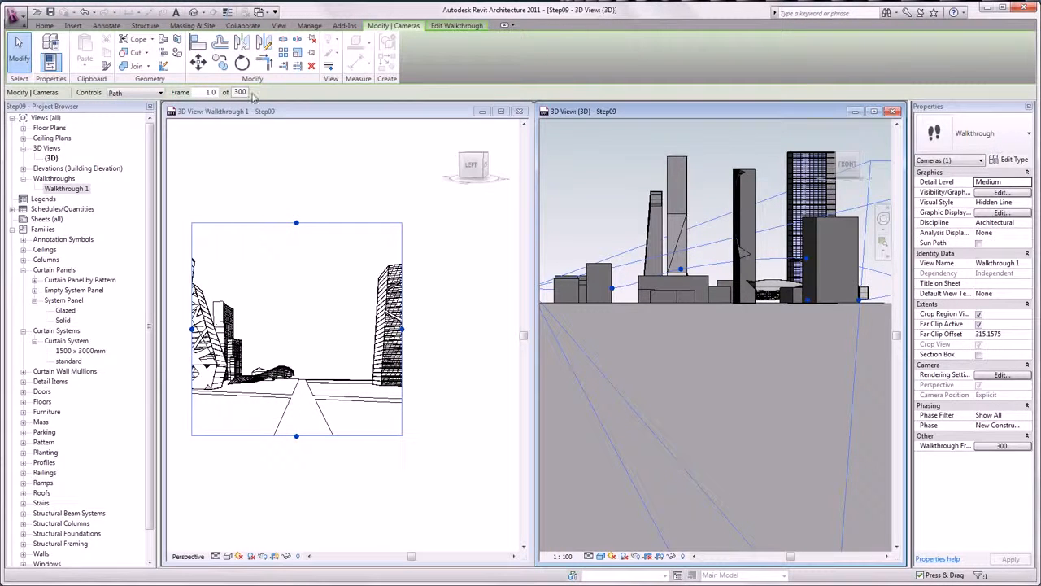
- Turn off uniform speed in the walkthrough frames settings and set the accelerator of key frame 7 to 0.5
left_click(251, 94)
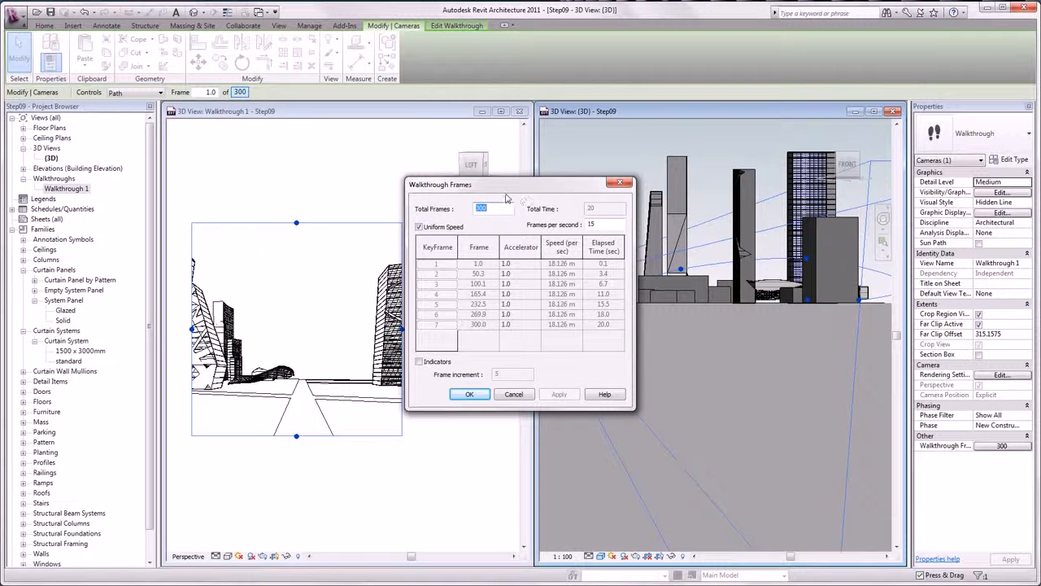
left_click(449, 228)
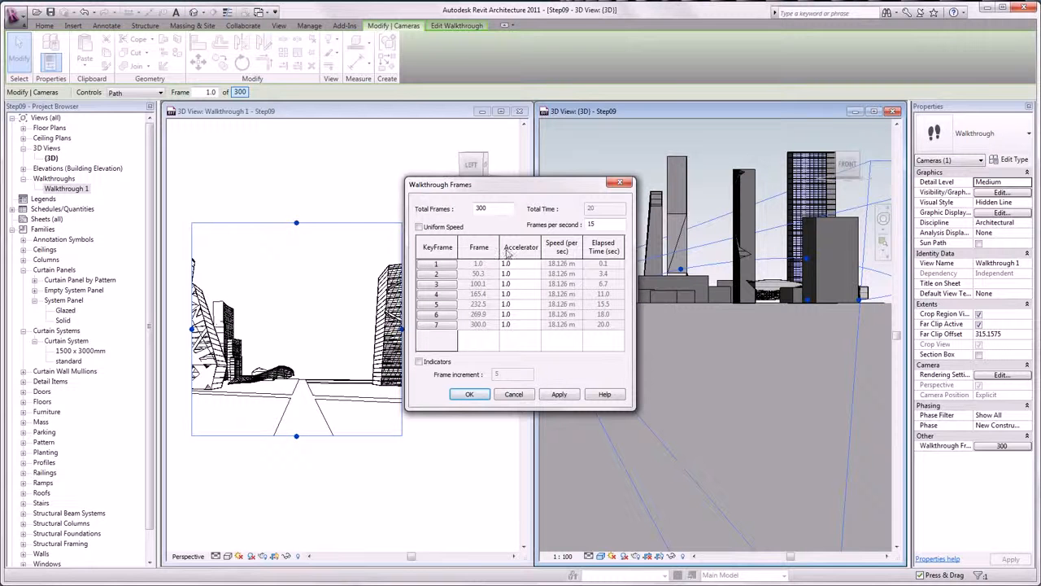
left_click(519, 323)
type(".5")
left_click(464, 395)
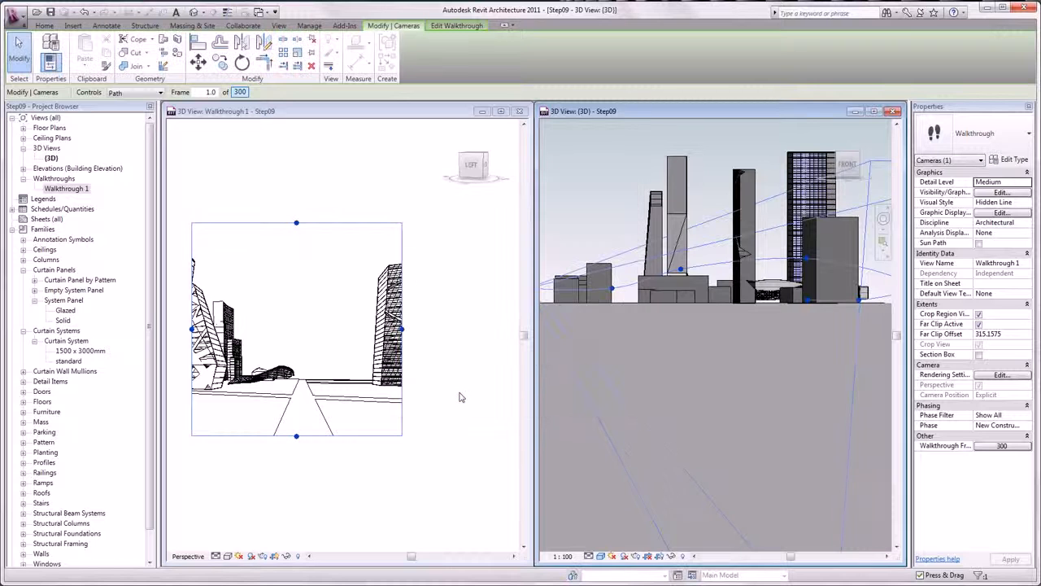
- Close the {3D} view, leaving Walkthrough 1 maximized, and turn on the visibility of the Mass category in it
left_click(892, 110)
left_click(501, 111)
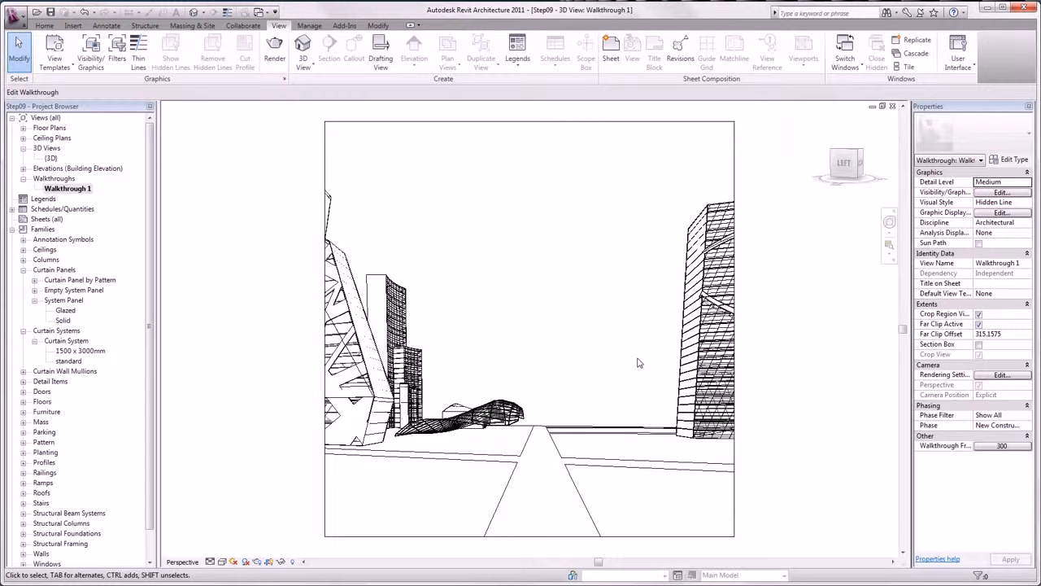
key("v")
key("v")
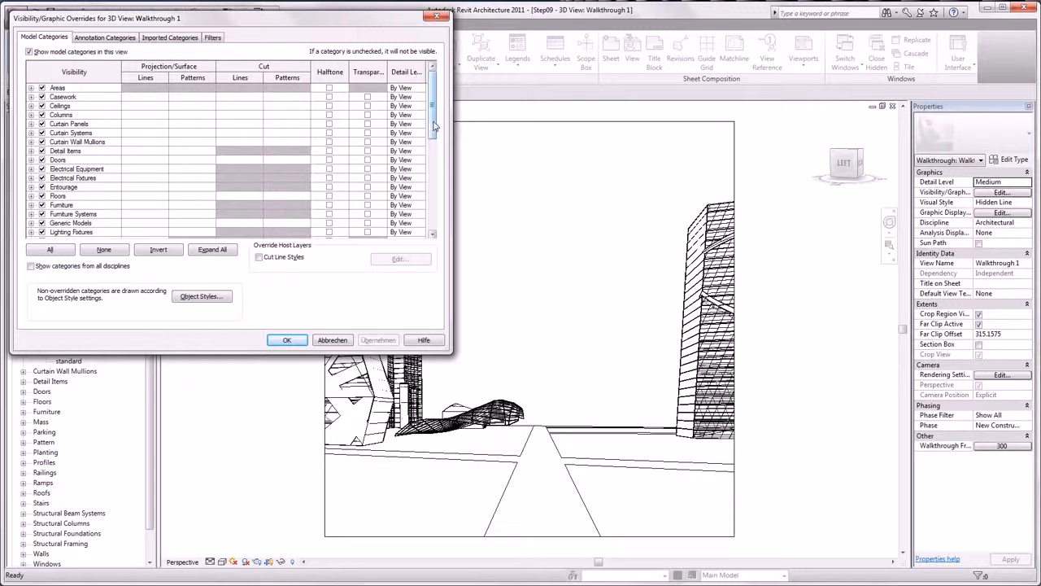
left_click_drag(434, 123, 434, 169)
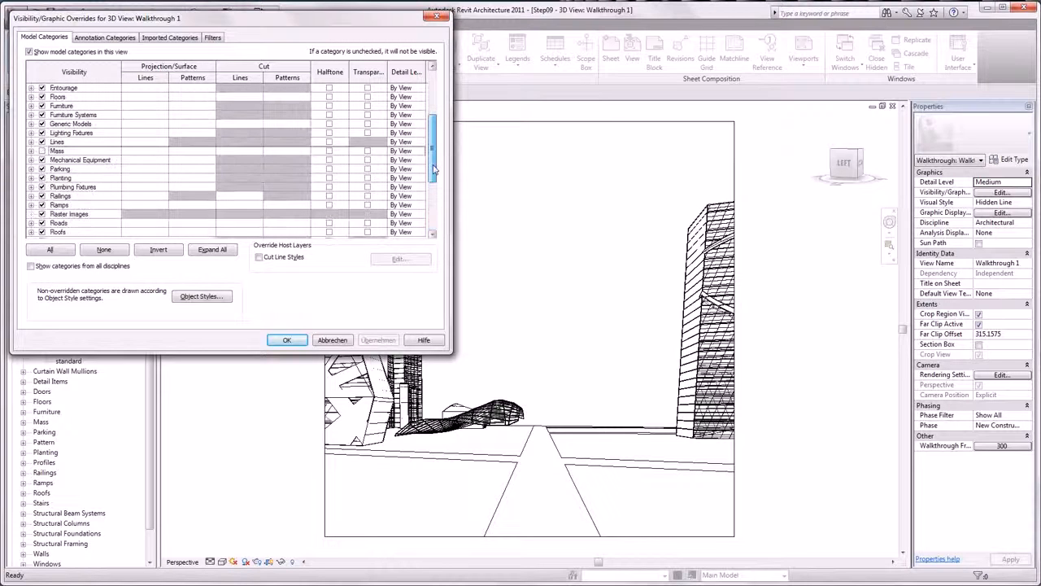
left_click(42, 150)
left_click(286, 341)
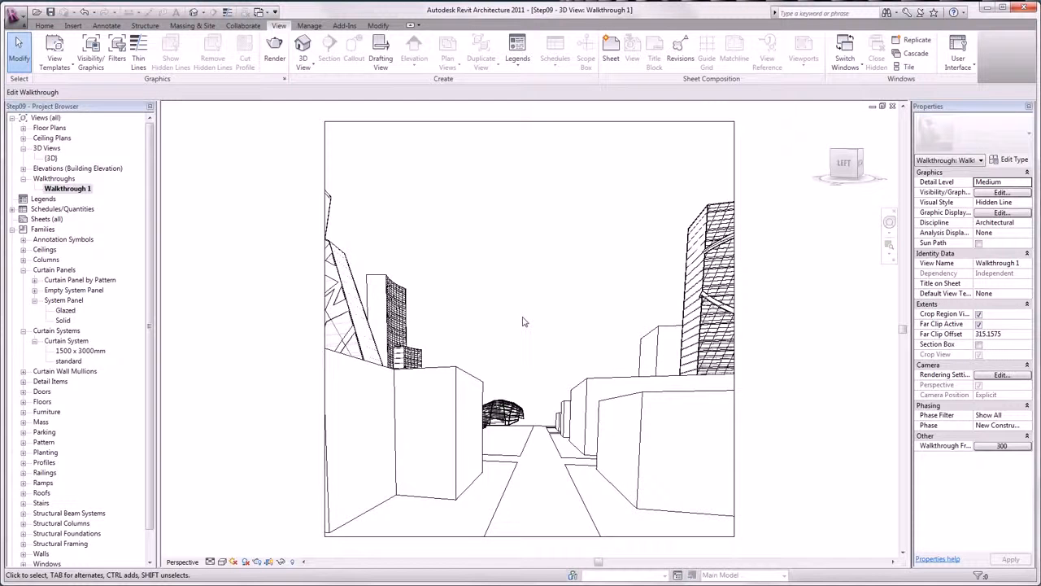
- Set the walkthrough view's visual style to Shaded with Edges and enable Ambient Occlusion
left_click(233, 561)
left_click(244, 527)
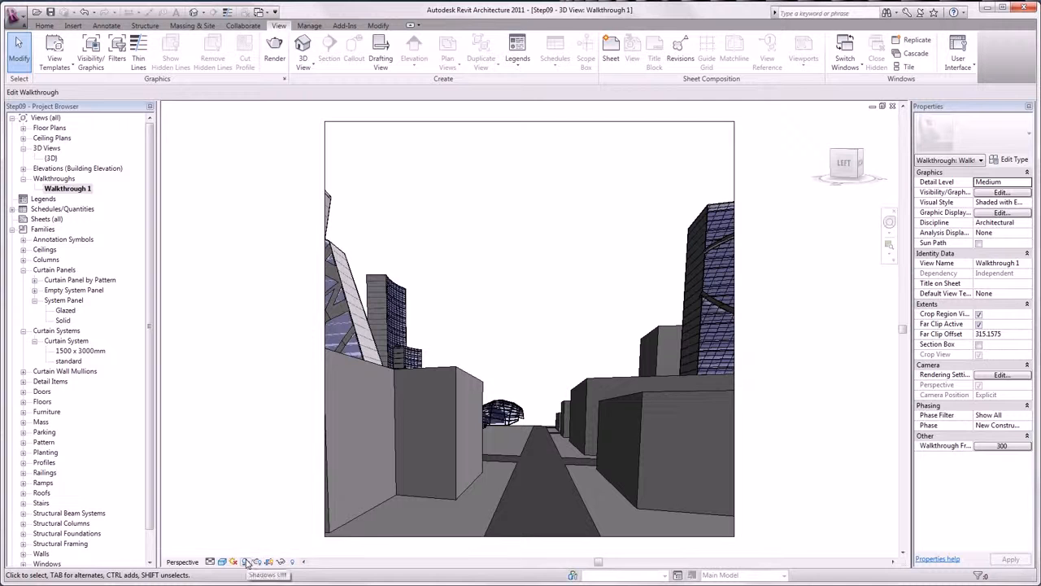
left_click(246, 561)
left_click(286, 521)
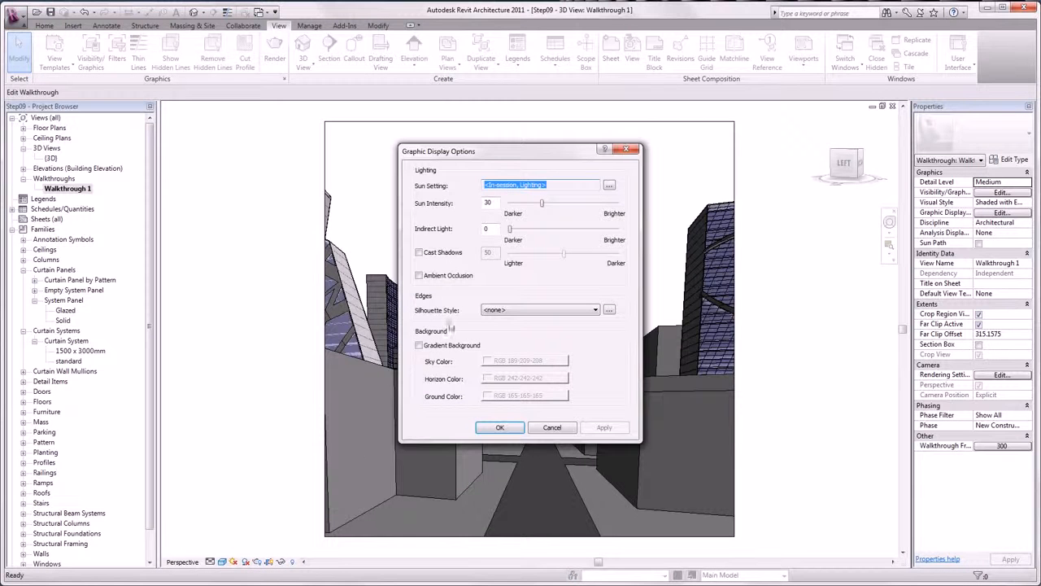
left_click(420, 276)
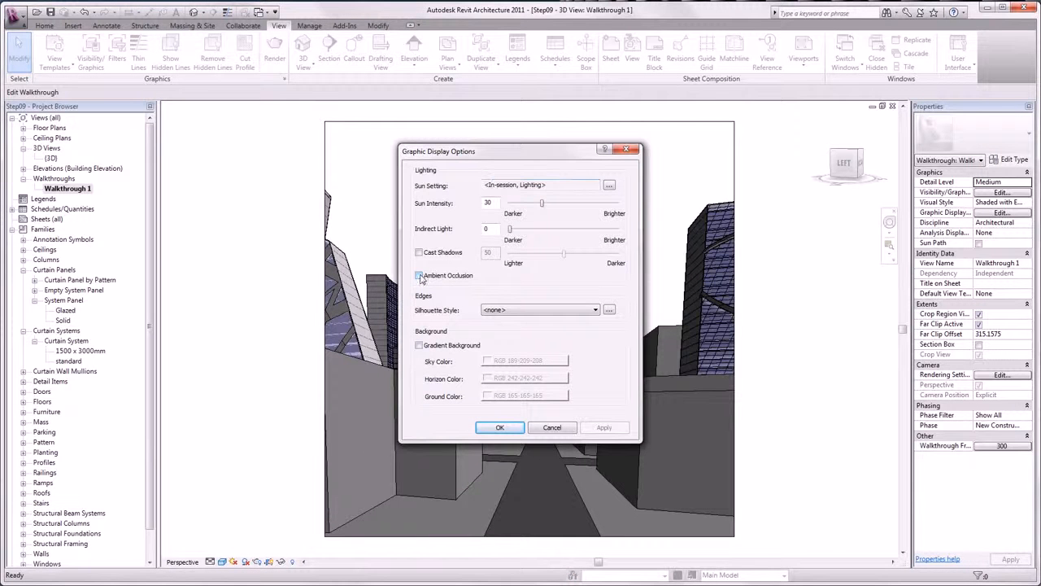
left_click(495, 428)
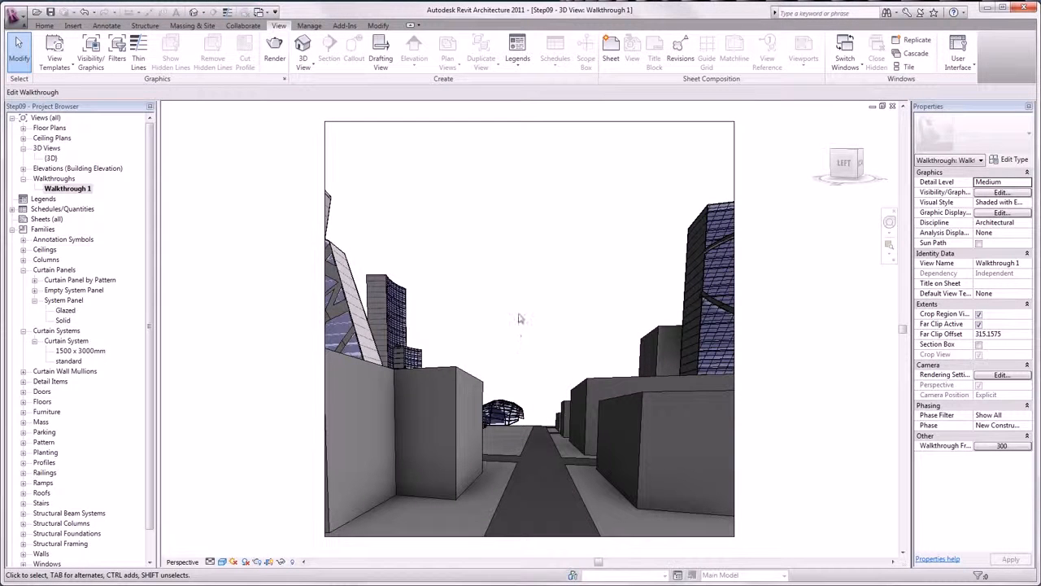
- Set up an AVI export of all walkthrough frames in the Shaded with Edges style and cancel it before saving
left_click(14, 14)
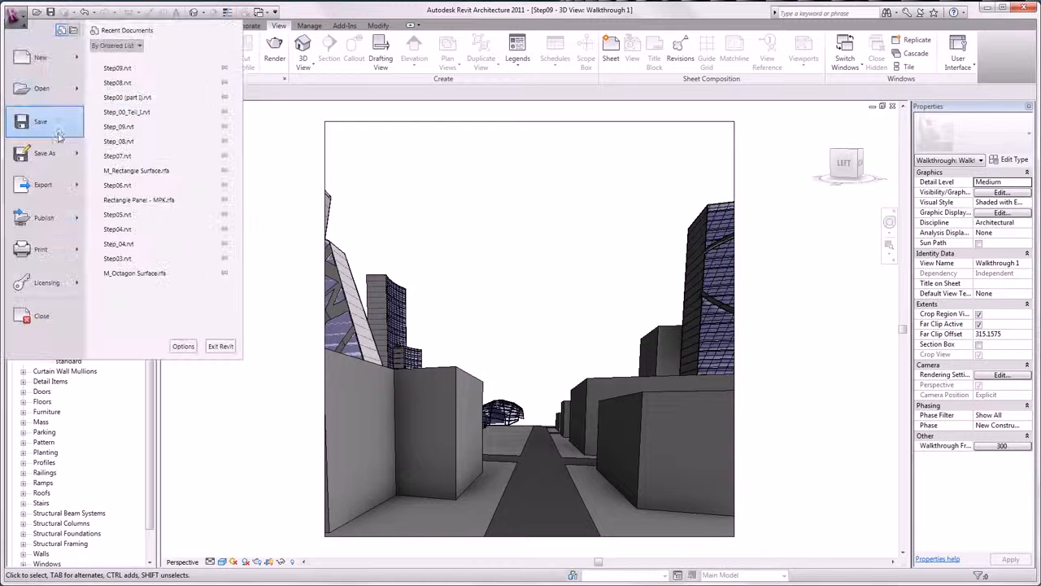
mouse_move(55, 182)
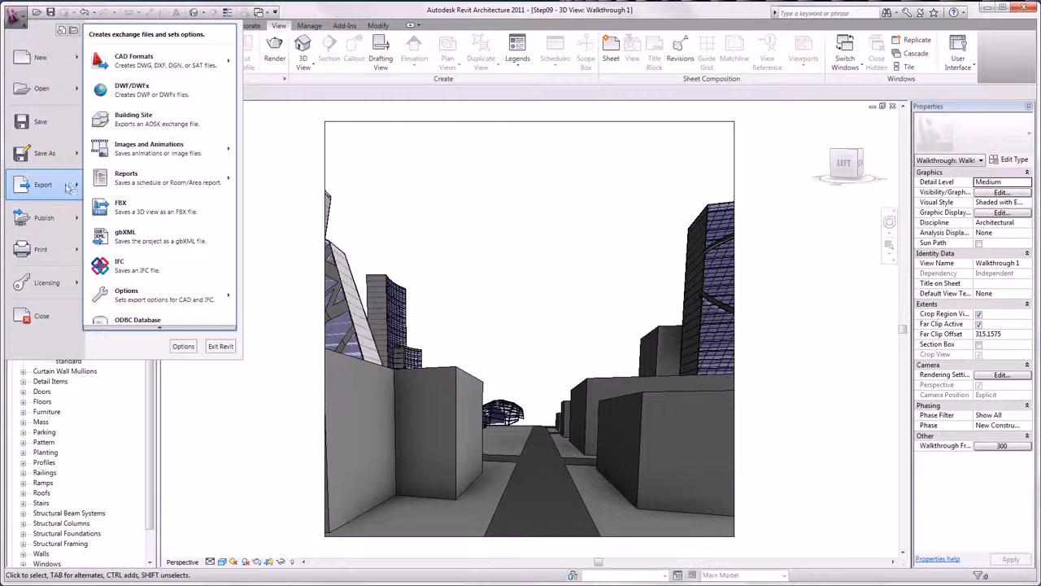
mouse_move(193, 155)
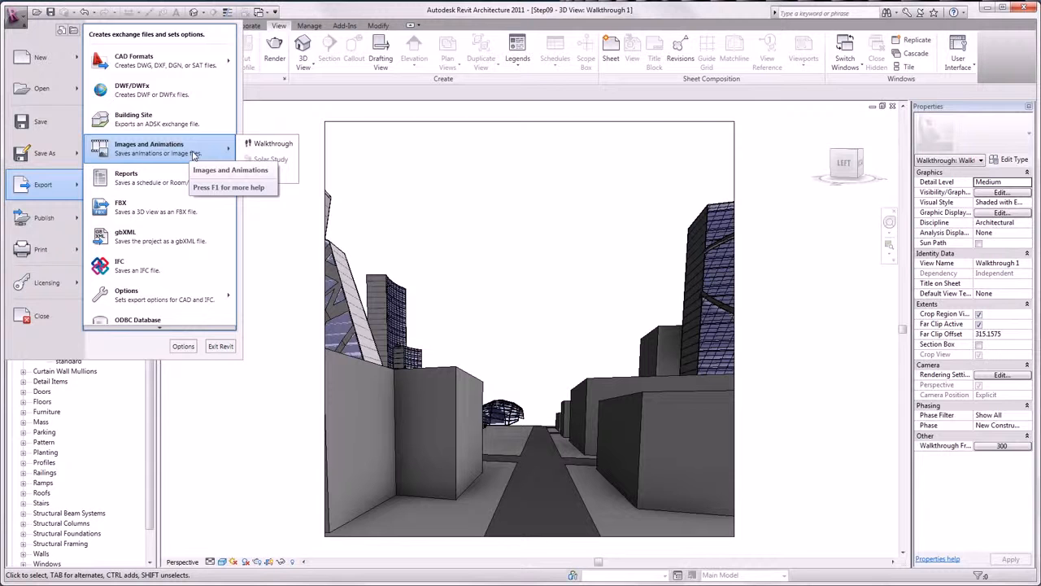
left_click(268, 144)
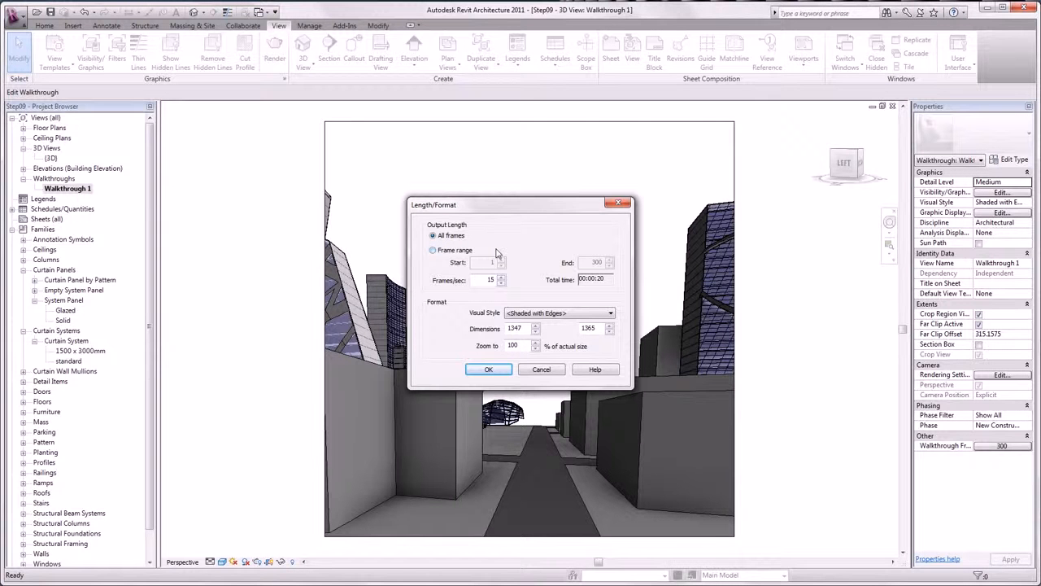
left_click(566, 316)
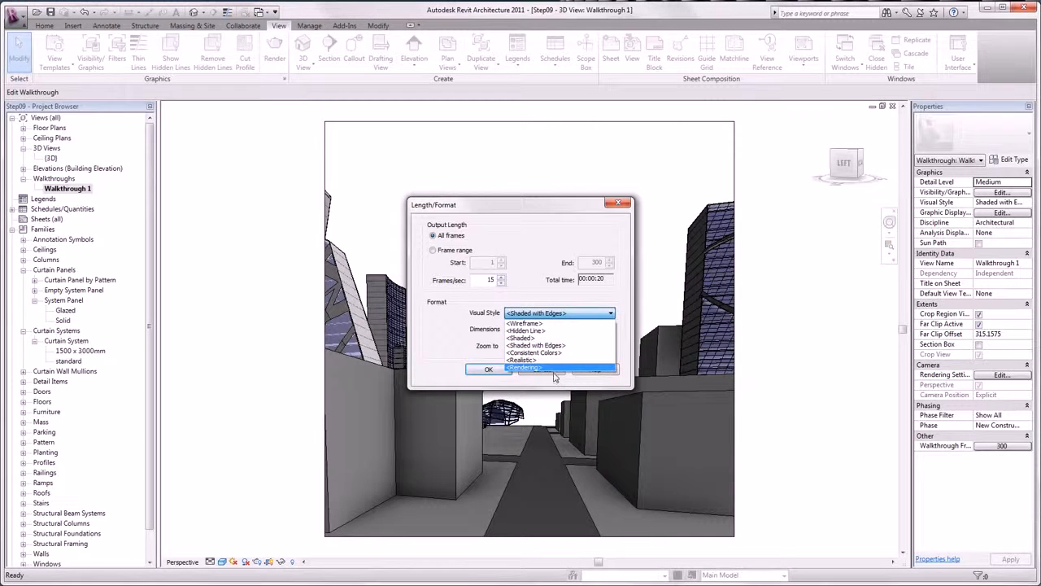
left_click(566, 317)
left_click(485, 370)
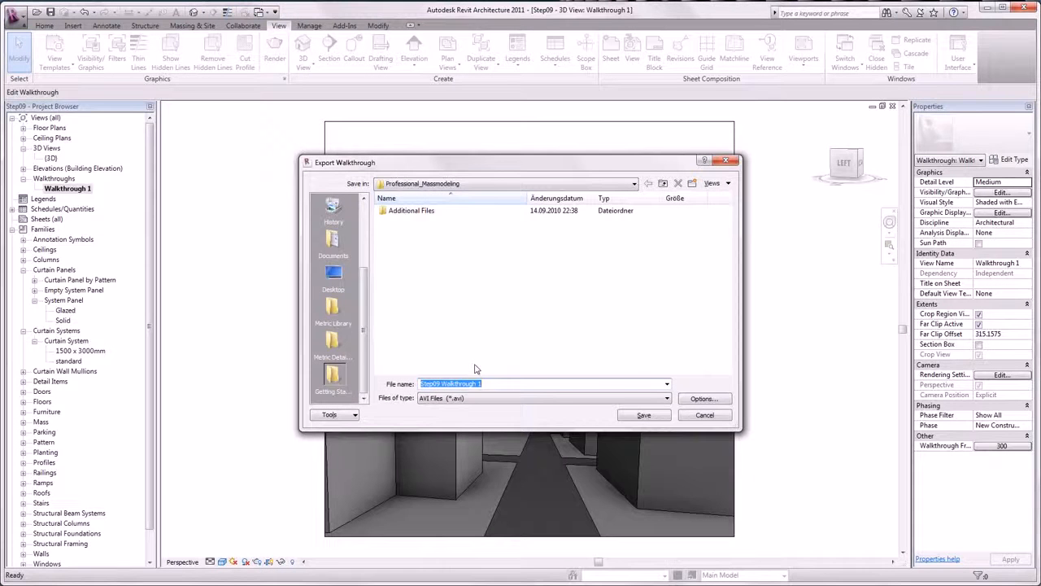
left_click(702, 416)
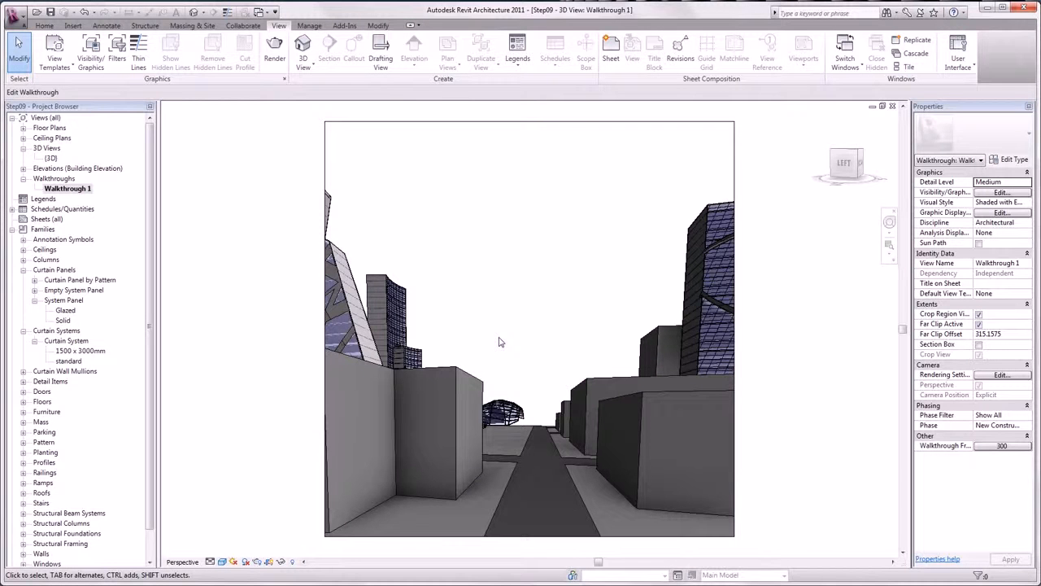
- Select the walkthrough view's crop region, open the walkthrough for editing and play it from frame 1
left_click(322, 164)
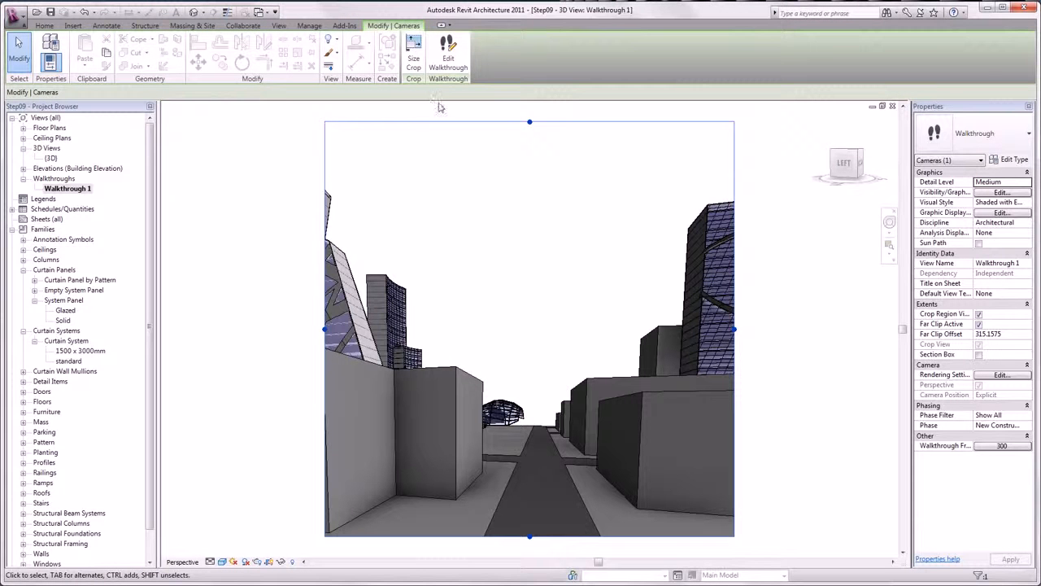
left_click(448, 53)
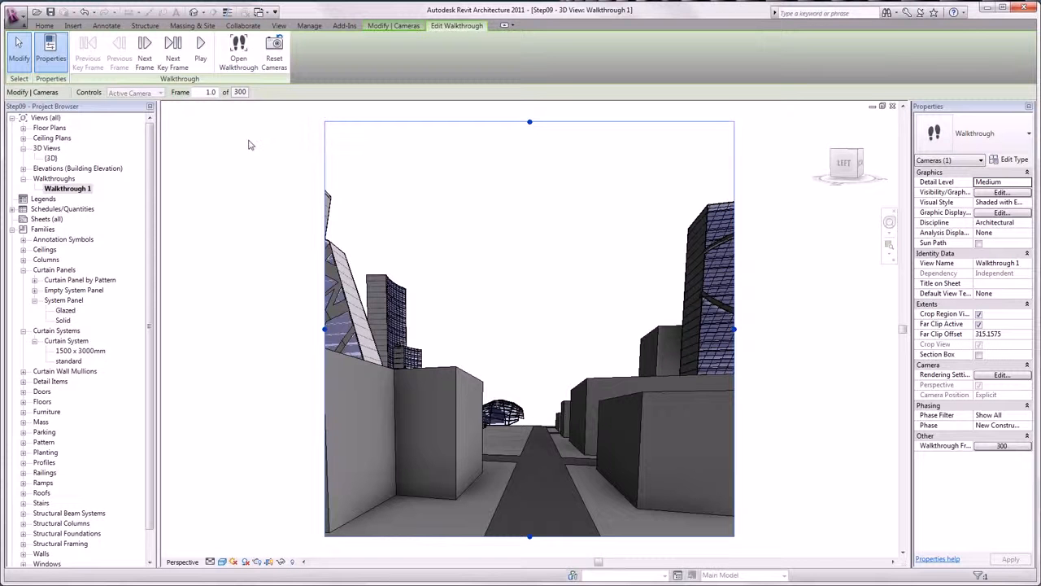
left_click(200, 50)
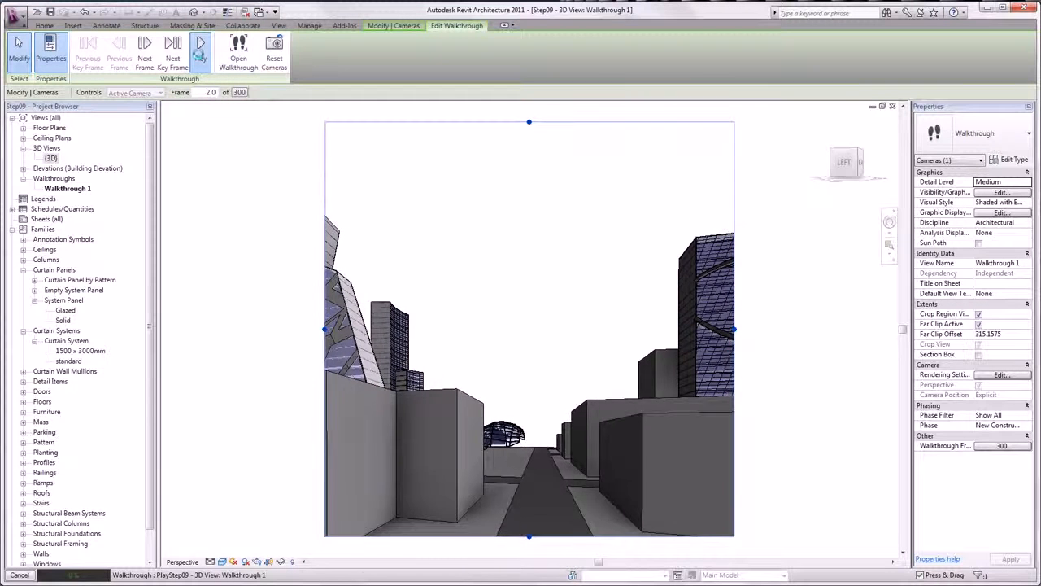